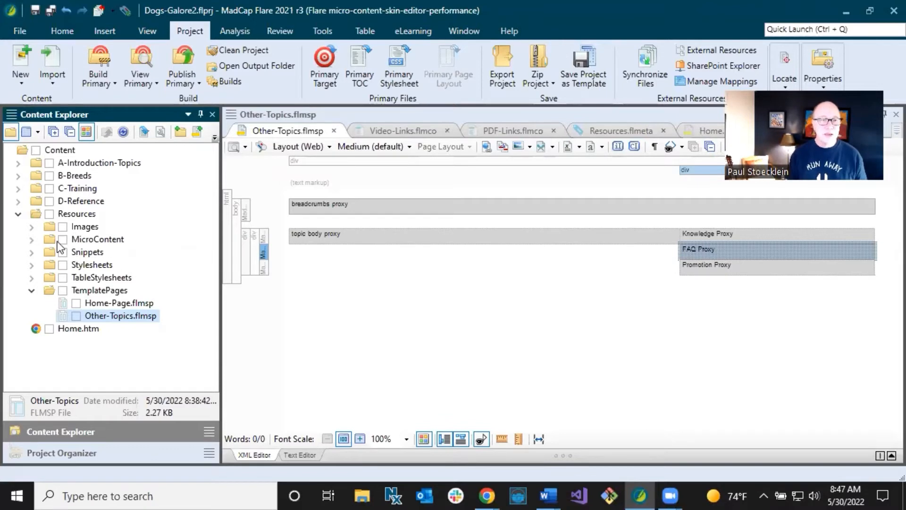
Add a topic named Search-Results to the root Content folder from the NewTopic.htm template.
click(15, 215)
click(58, 151)
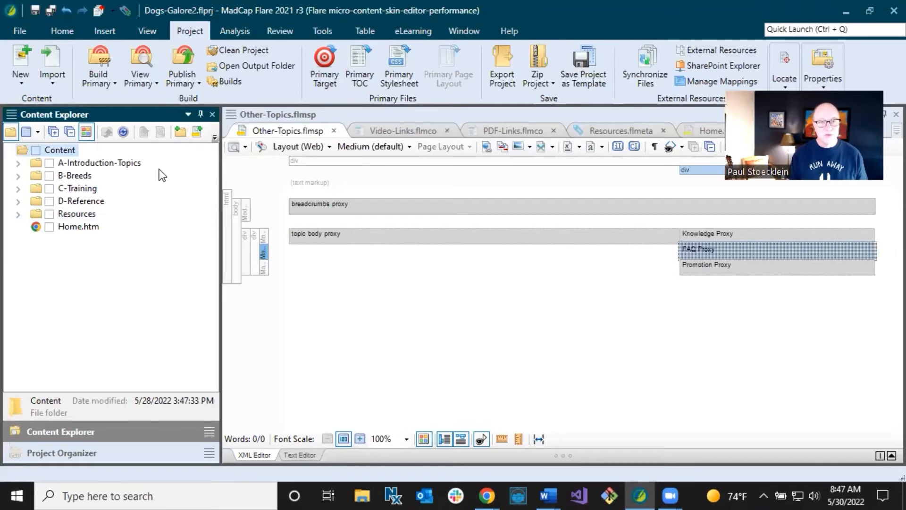
click(197, 134)
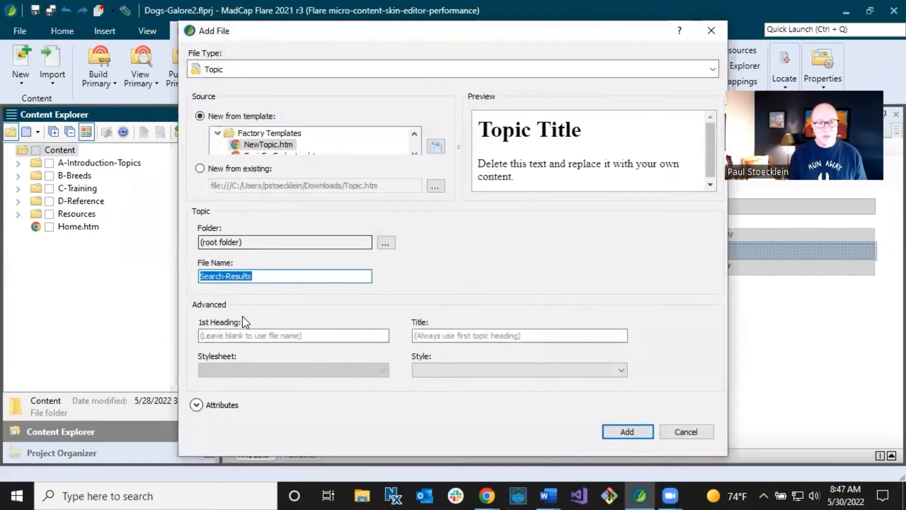
click(260, 277)
drag(286, 275, 219, 283)
click(232, 279)
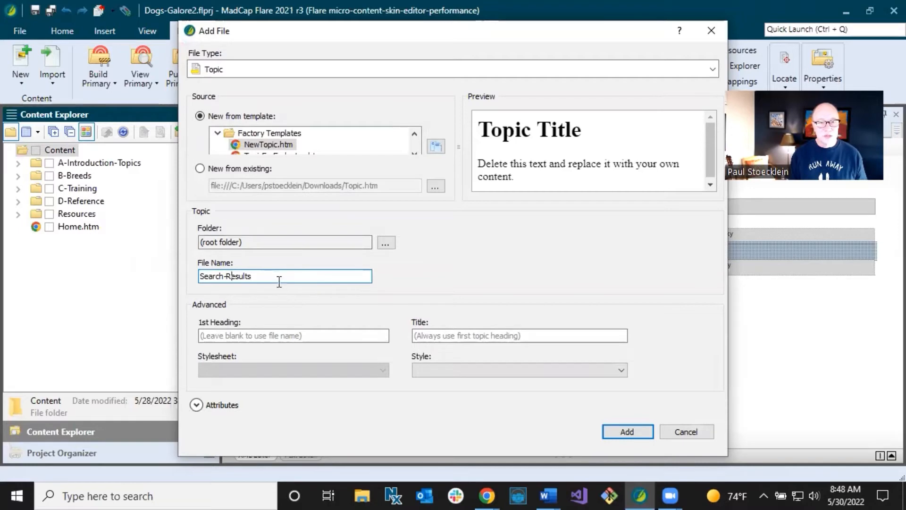
click(619, 434)
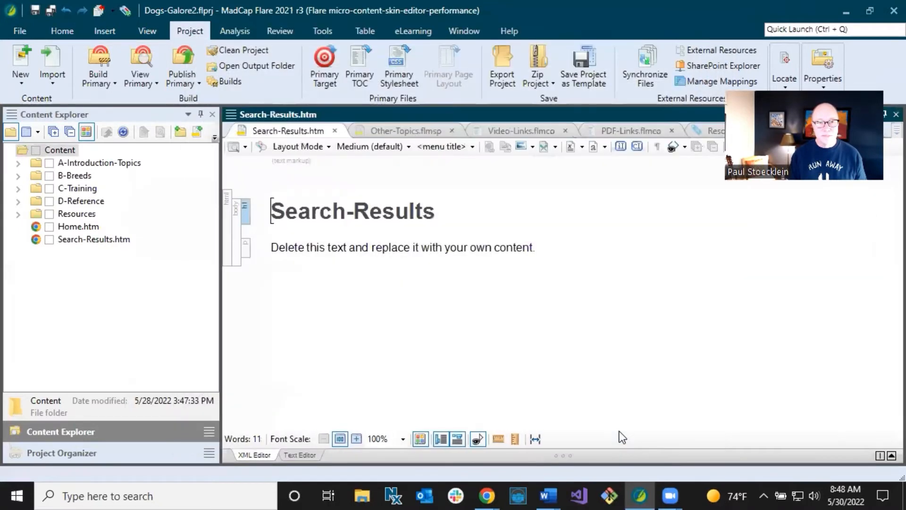
Delete the heading and placeholder paragraph from the Search-Results topic.
click(346, 214)
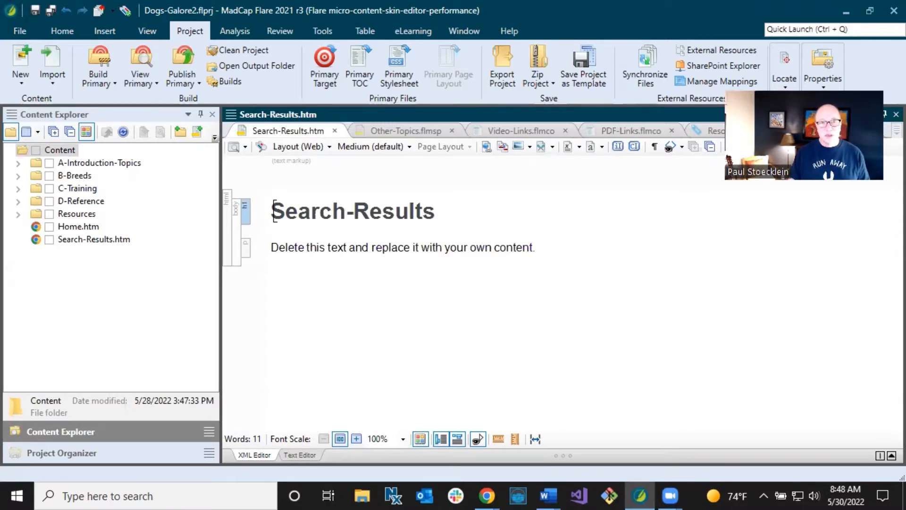
drag(273, 211, 587, 253)
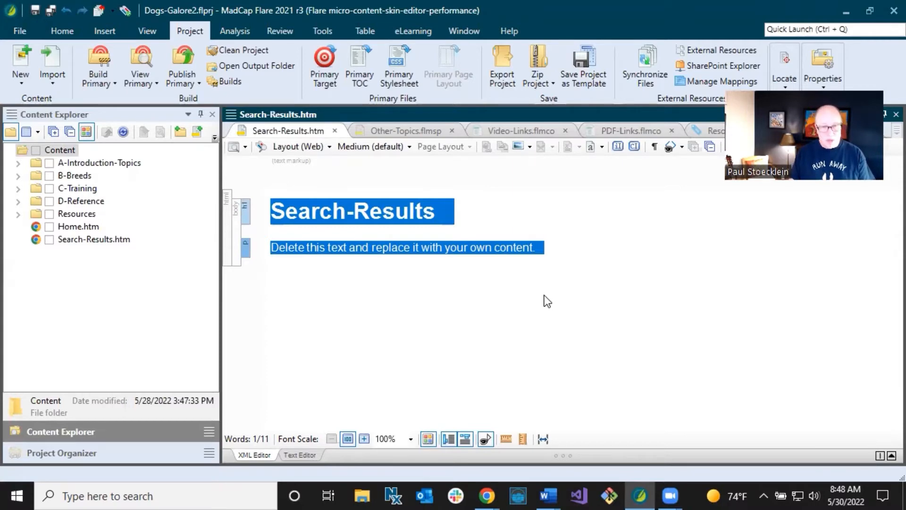
key(Delete)
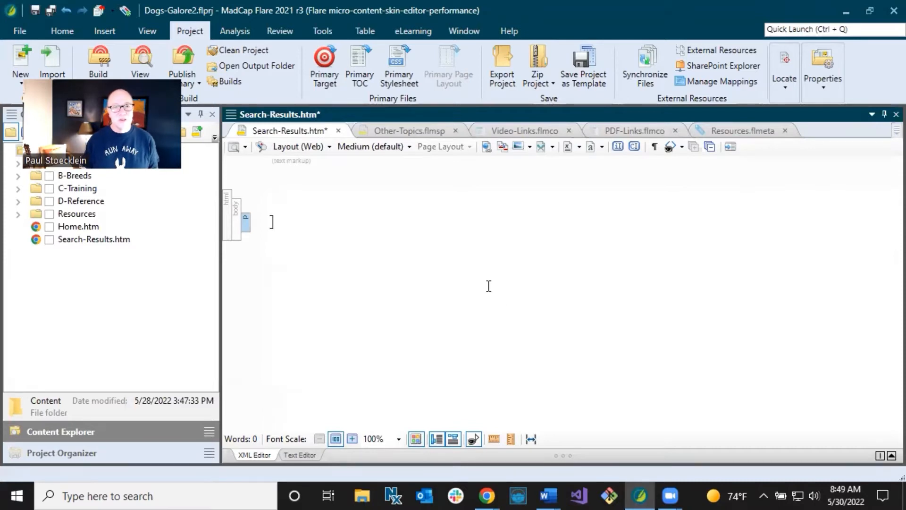
Insert a responsive layout row using the div.Tiles-8-4 style and delete the empty paragraph above it.
click(58, 29)
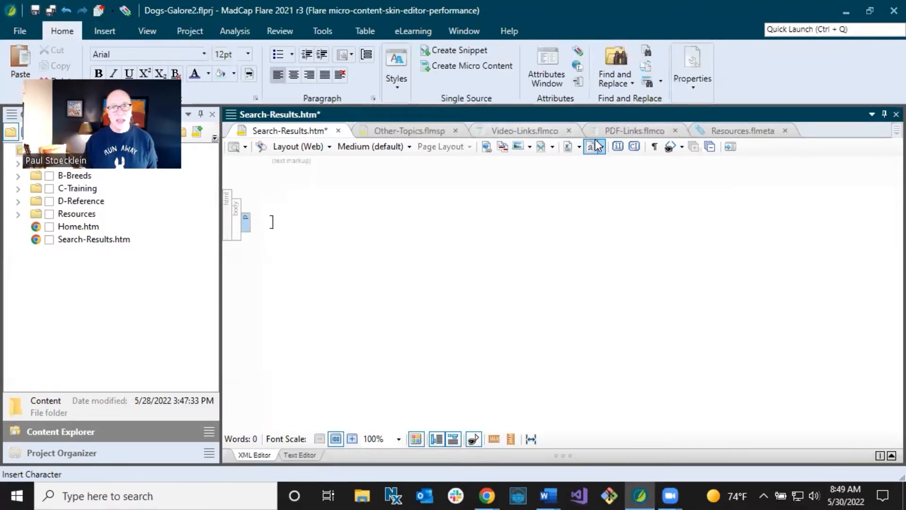
click(403, 78)
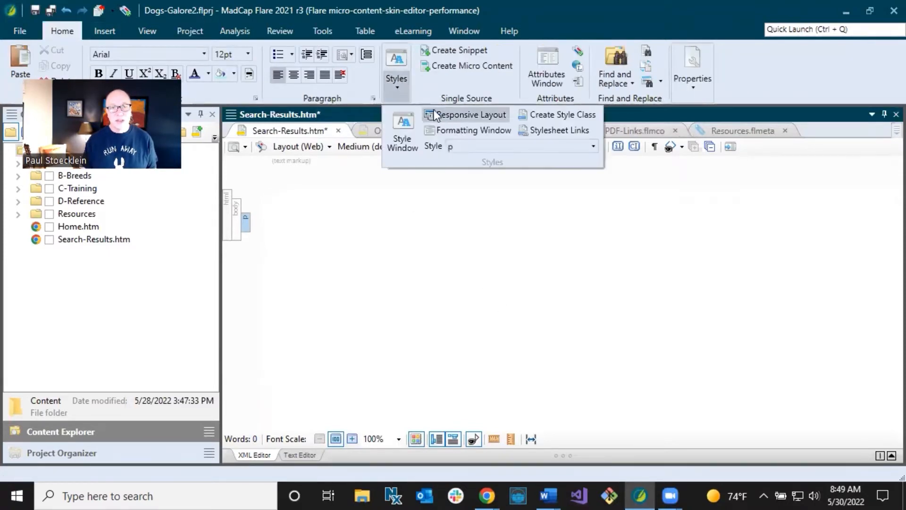
click(447, 116)
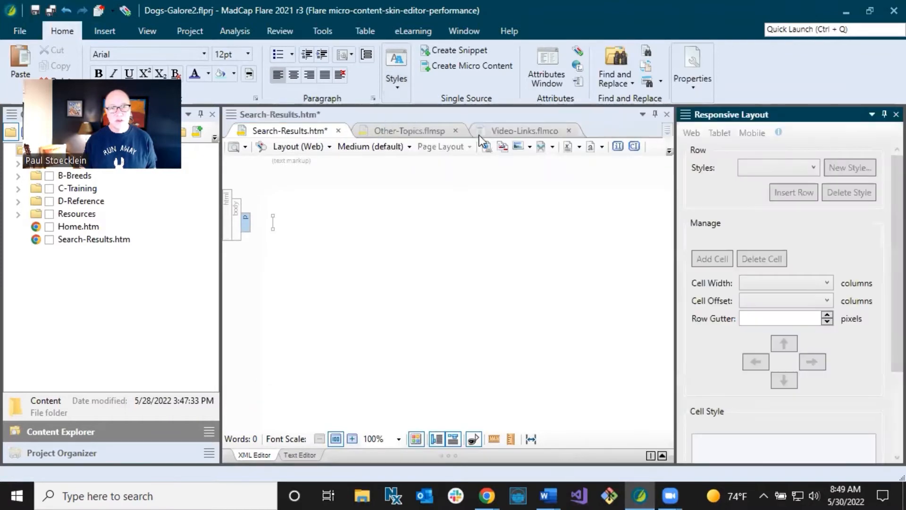
click(807, 168)
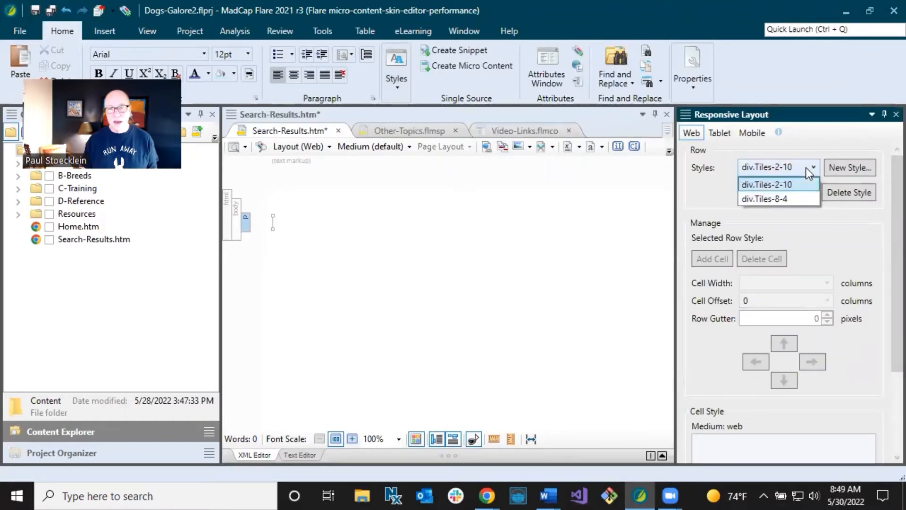
click(775, 199)
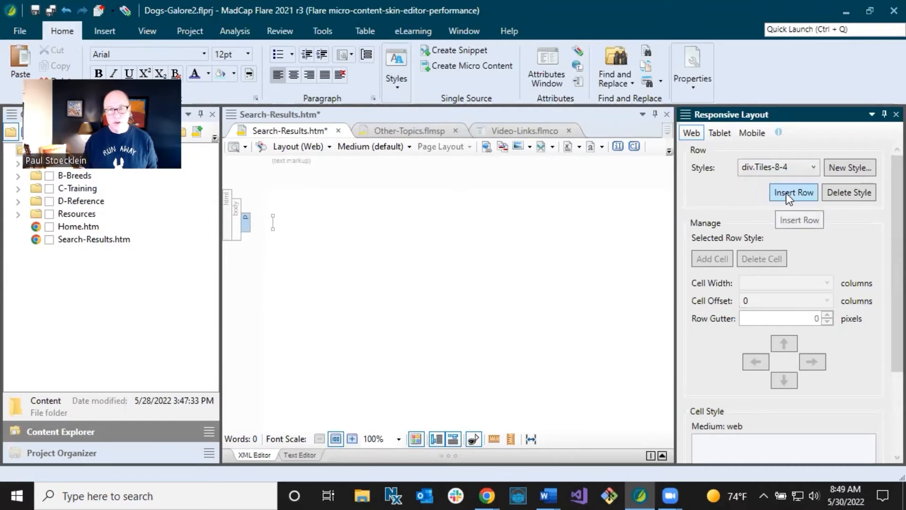
click(786, 194)
click(407, 249)
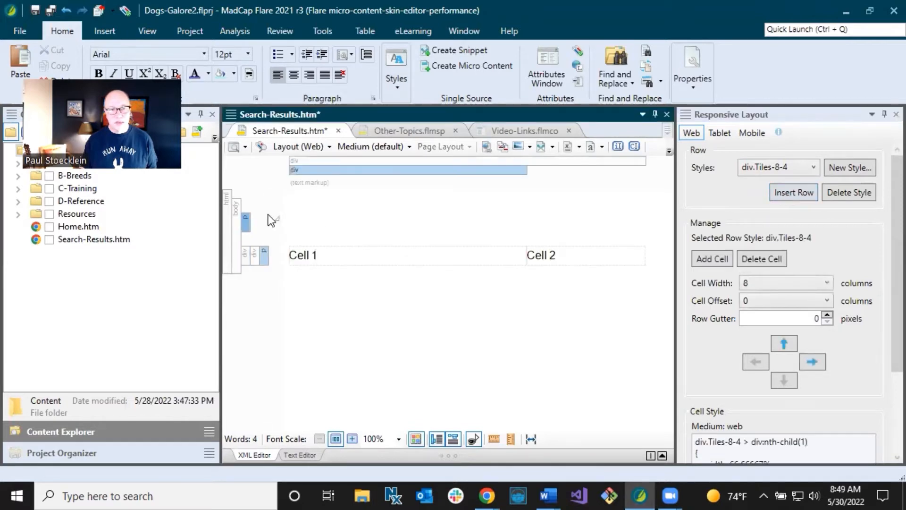
right_click(247, 225)
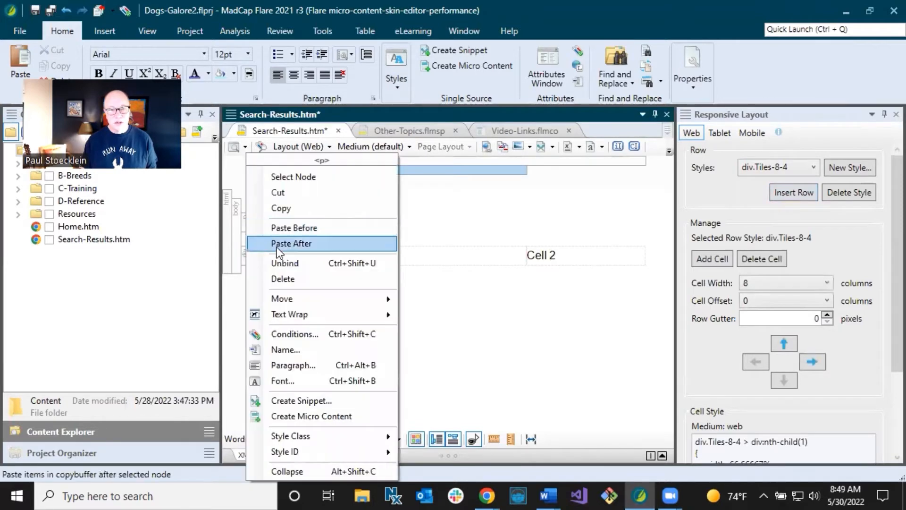
click(288, 275)
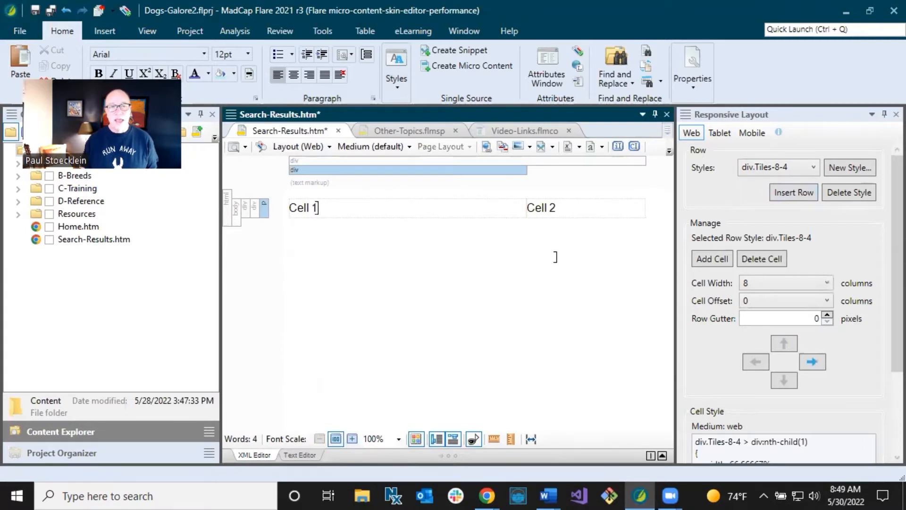
Insert a Search Results proxy with the default skin in the first cell and remove the Cell 1 placeholder text.
click(109, 30)
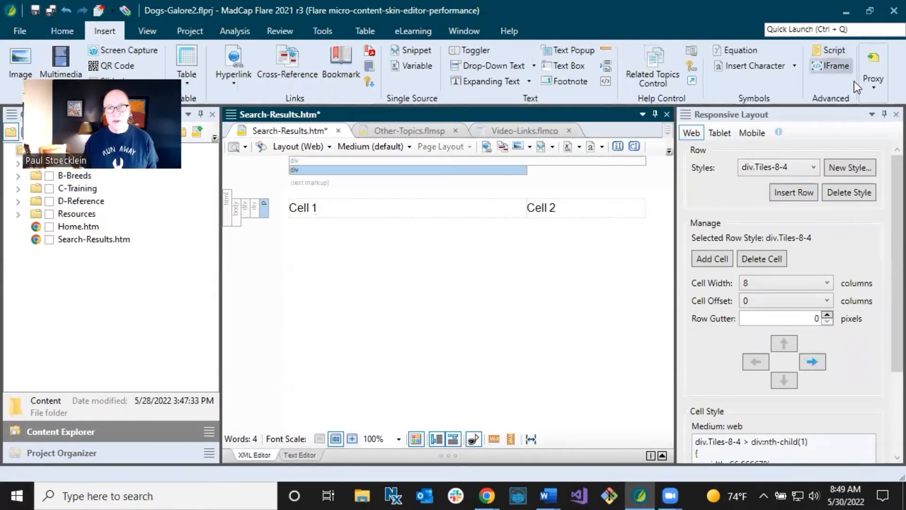
click(869, 89)
click(872, 117)
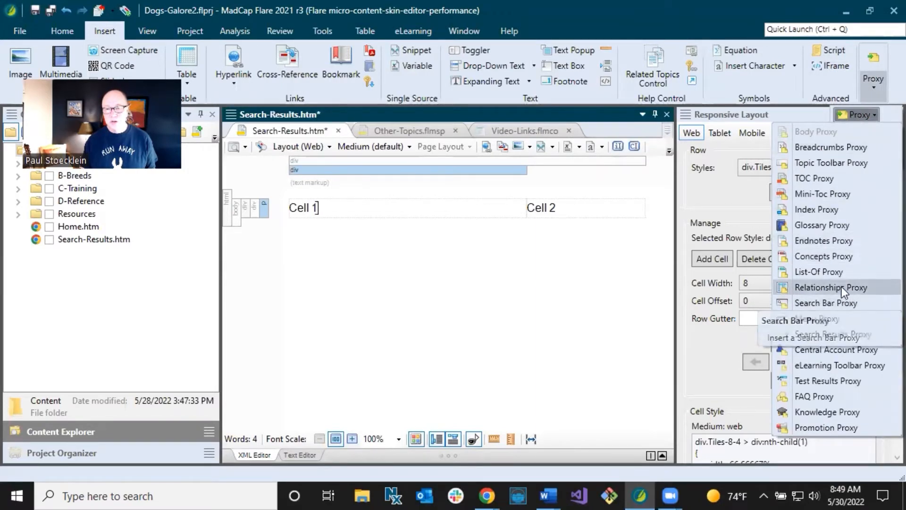
click(840, 333)
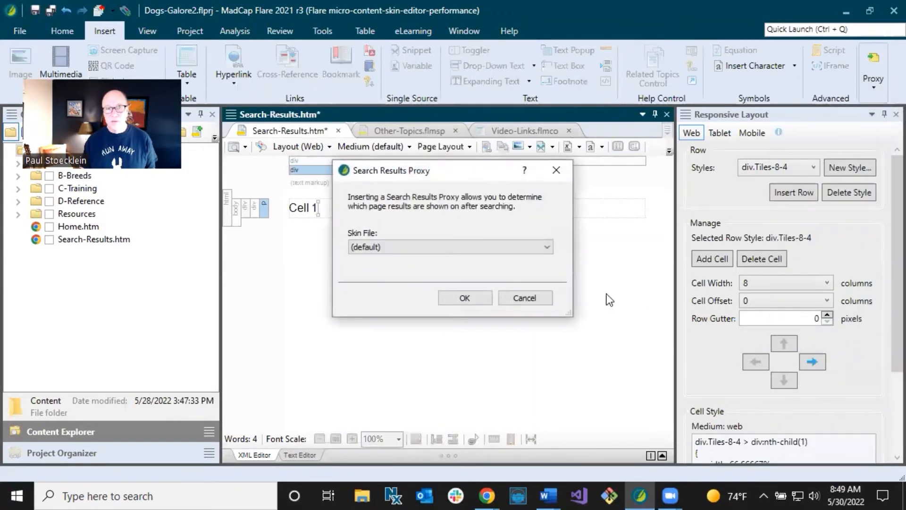
click(465, 297)
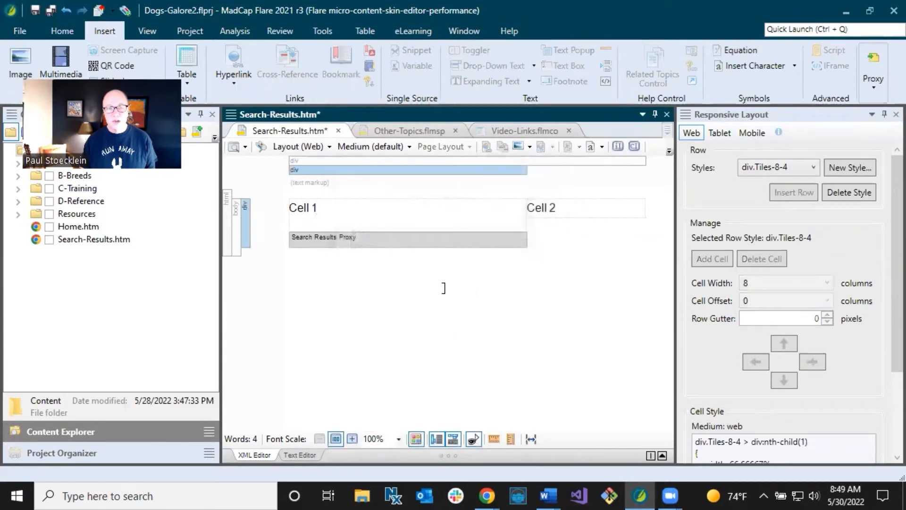
click(324, 210)
drag(291, 208, 344, 213)
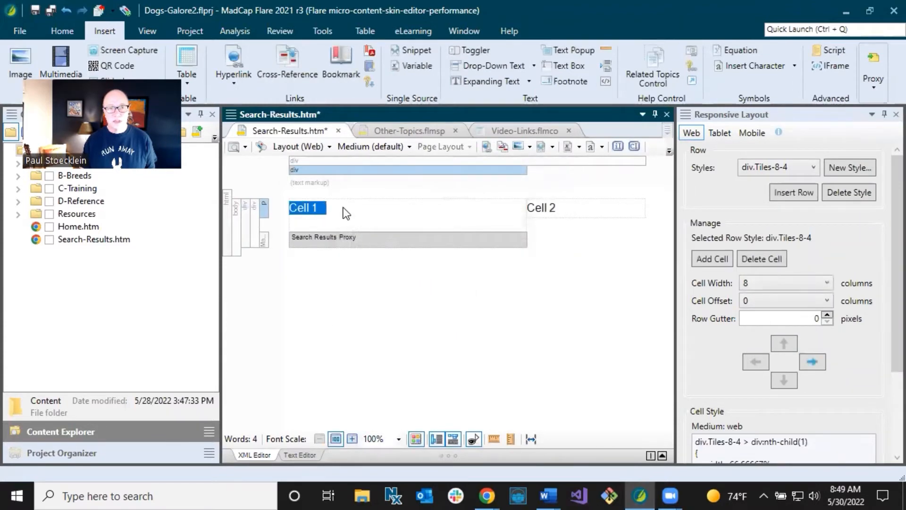
key(Delete)
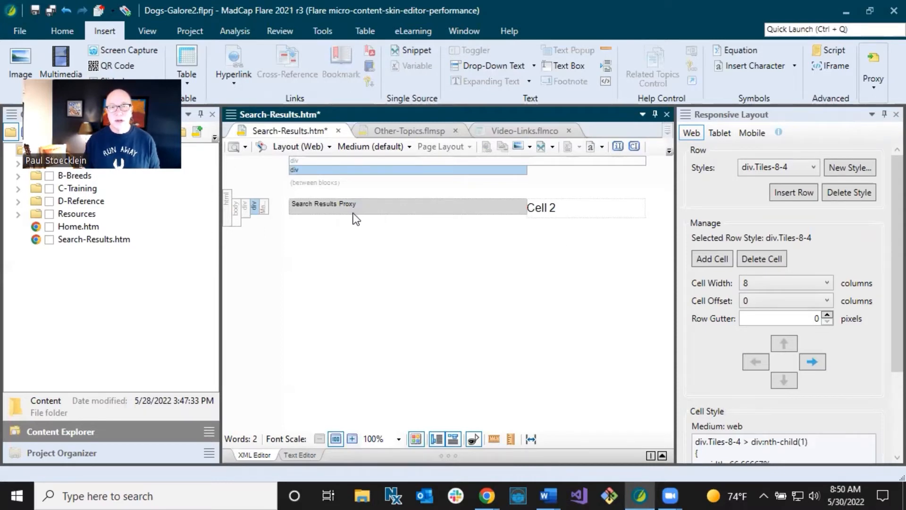
Close the Responsive Layout pane and replace the Cell 2 placeholder text with two empty paragraphs.
click(885, 115)
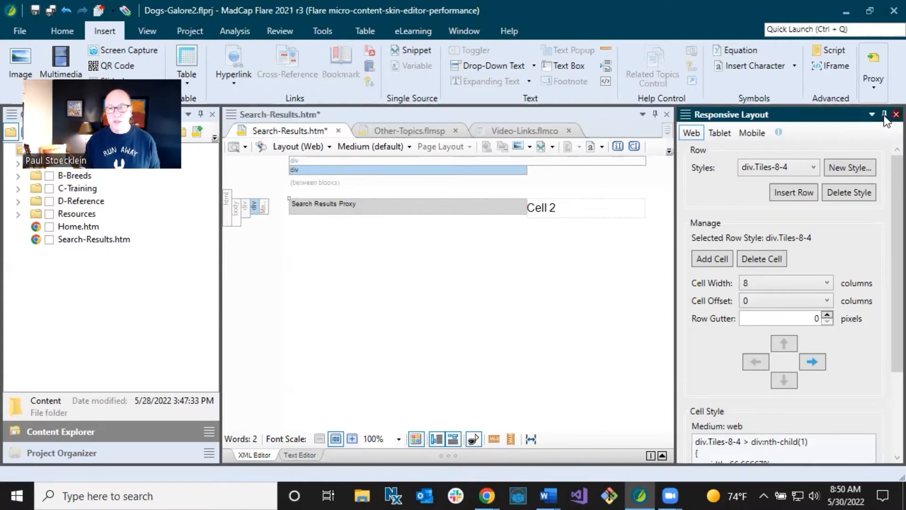
click(749, 213)
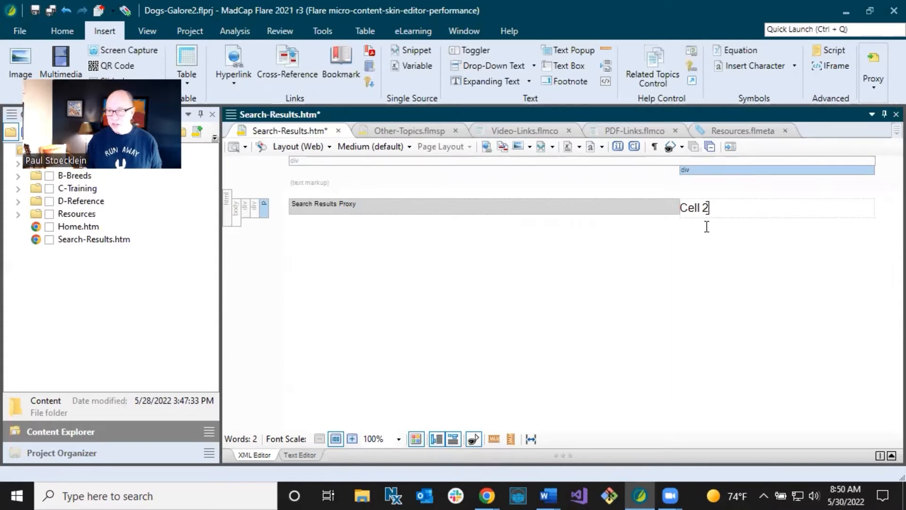
key(Return)
key(Return)
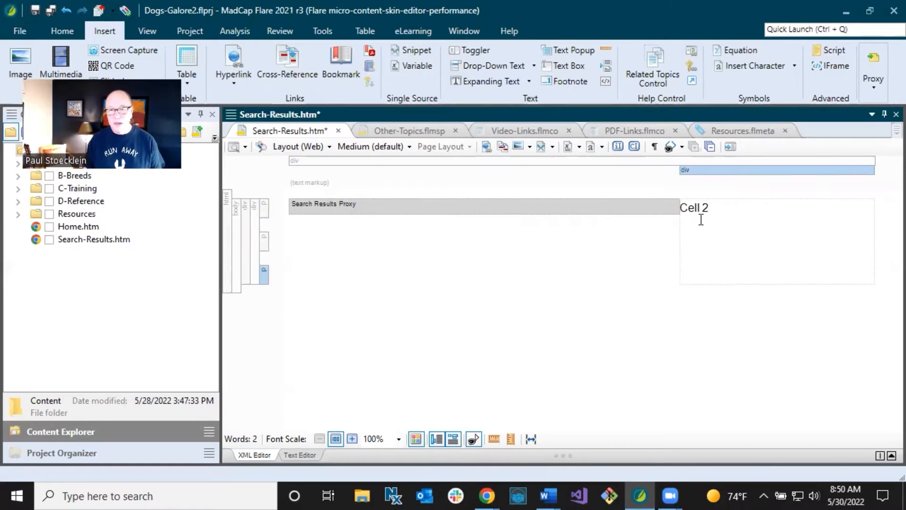
drag(683, 208, 756, 217)
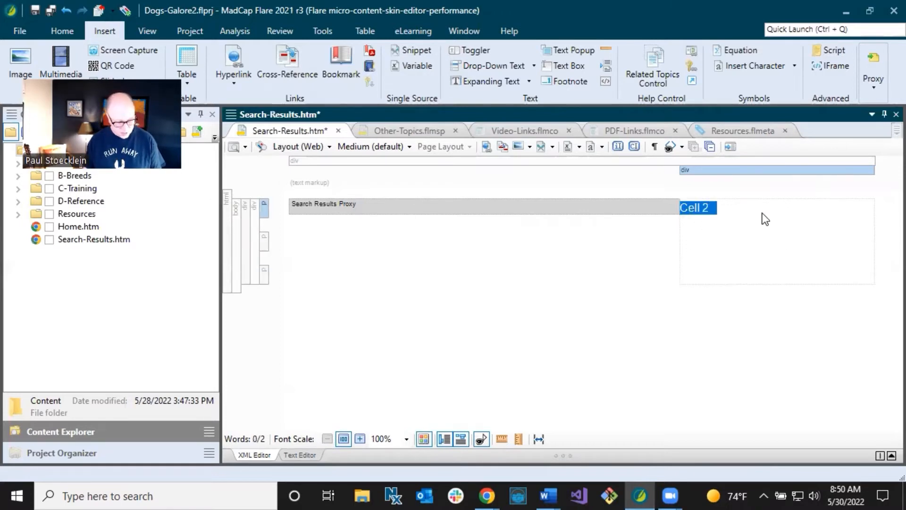
key(Delete)
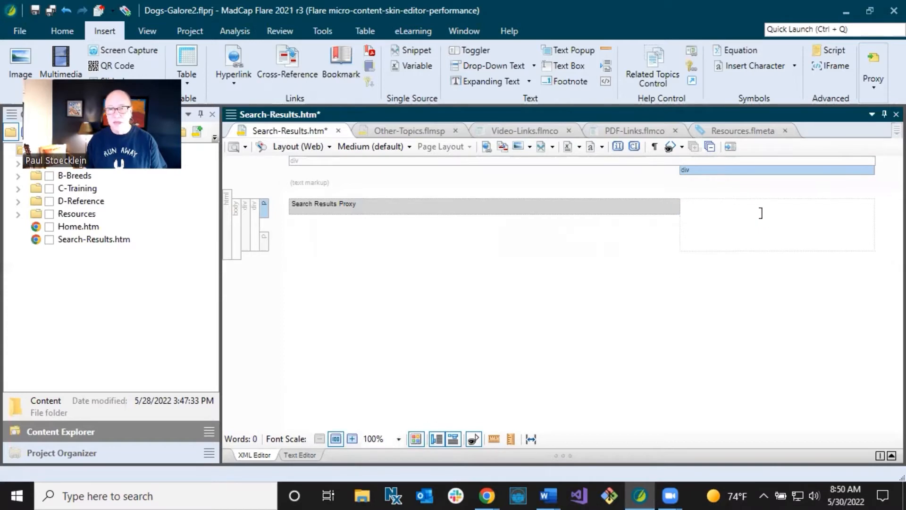
Save all open files.
click(873, 92)
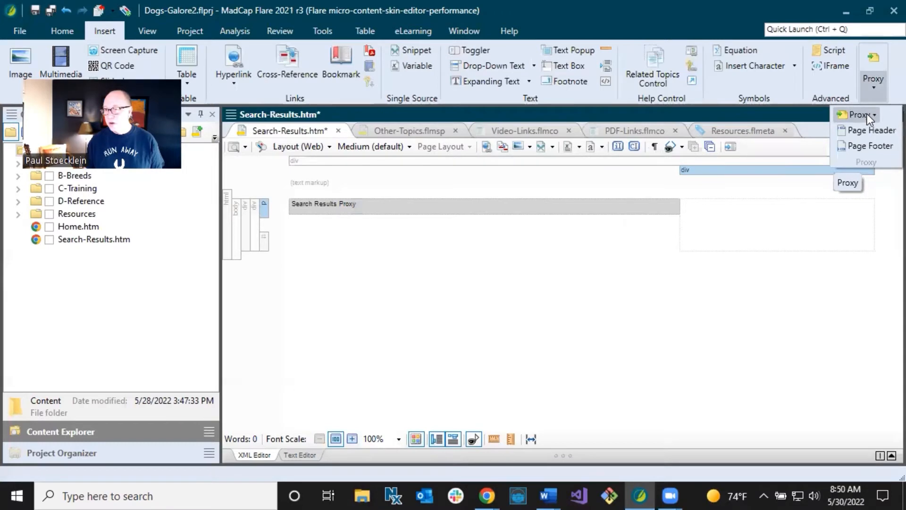
click(715, 252)
click(50, 10)
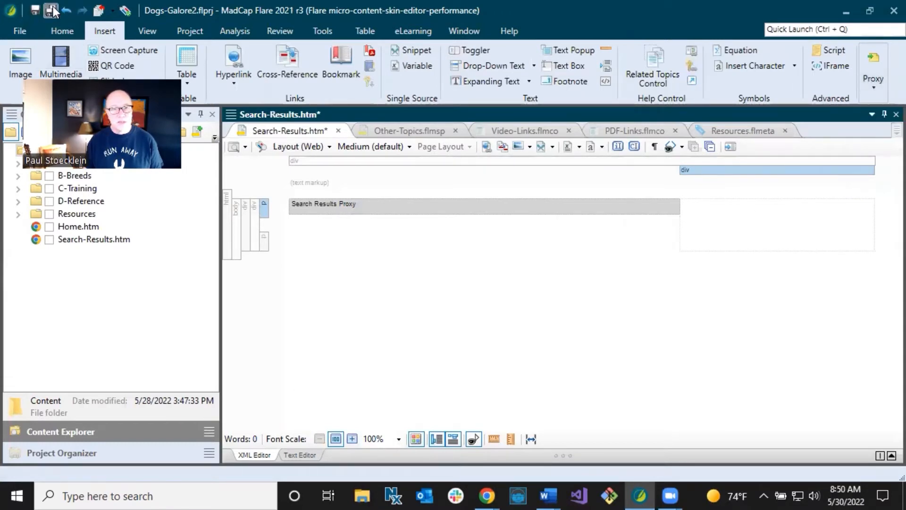
Open Promotions.flmco from the MicroContent resources folder to view its phrases and responses.
click(18, 214)
click(32, 239)
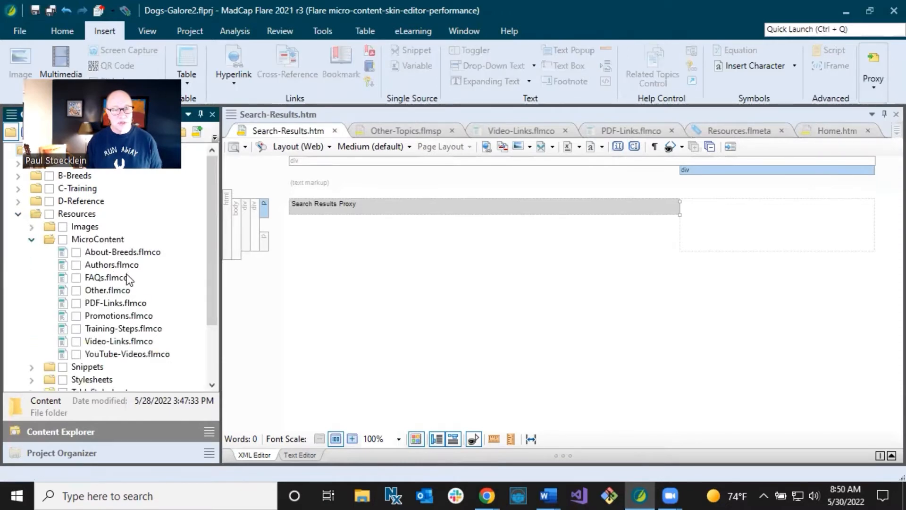
double_click(105, 316)
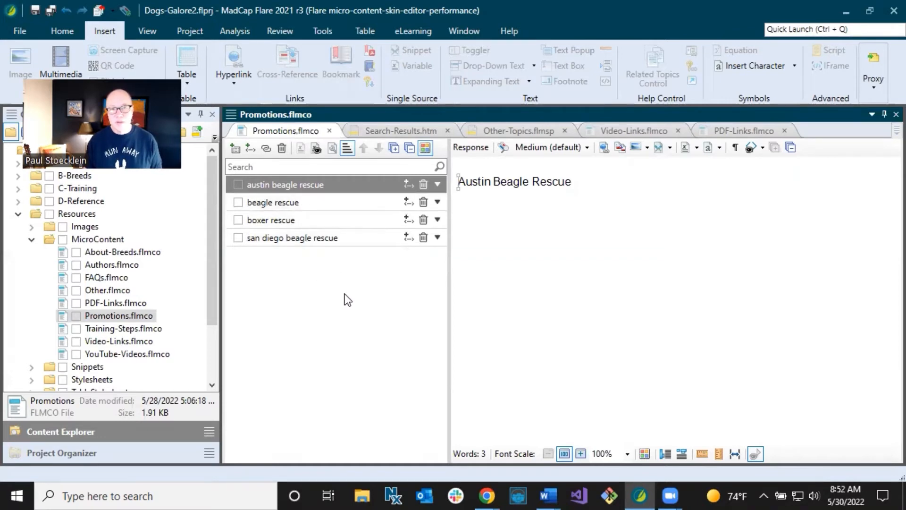
Insert a Promotion proxy in the second cell of Search-Results.htm, restricted to Promotions.flmco and including all micro content.
click(372, 130)
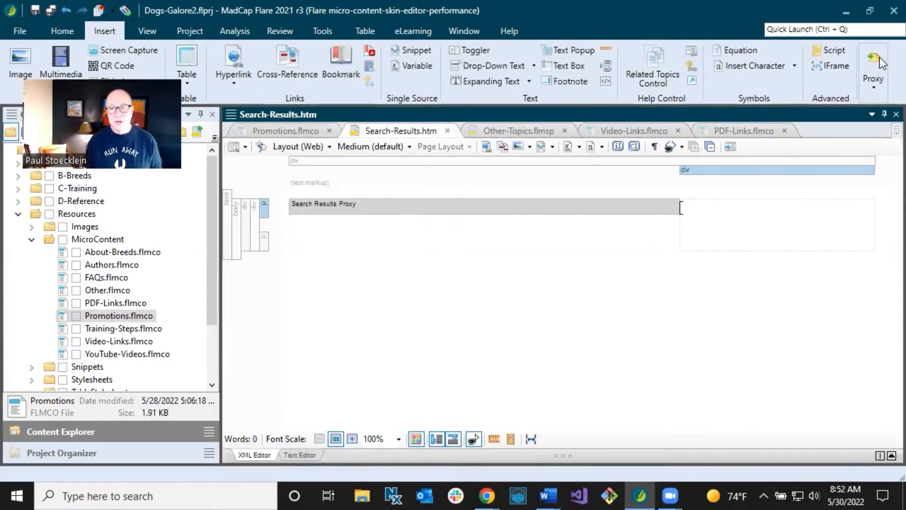
click(873, 85)
mouse_move(874, 115)
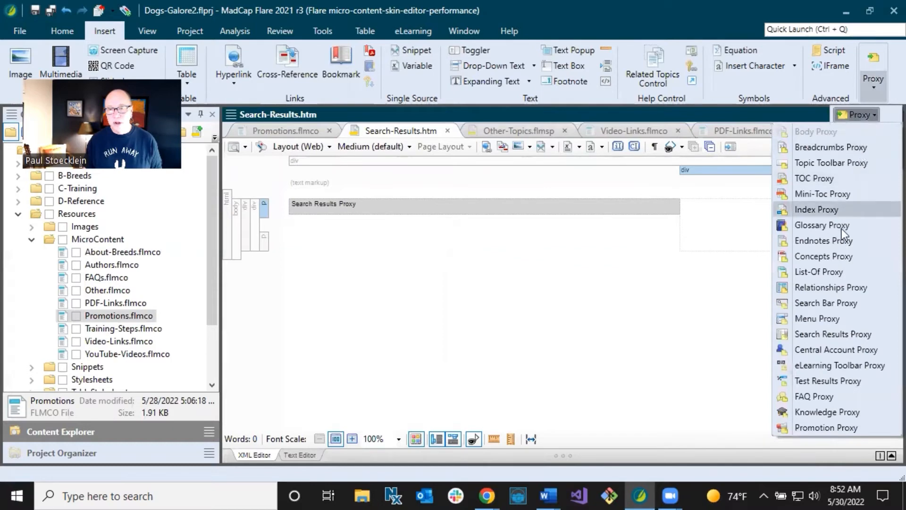
click(834, 426)
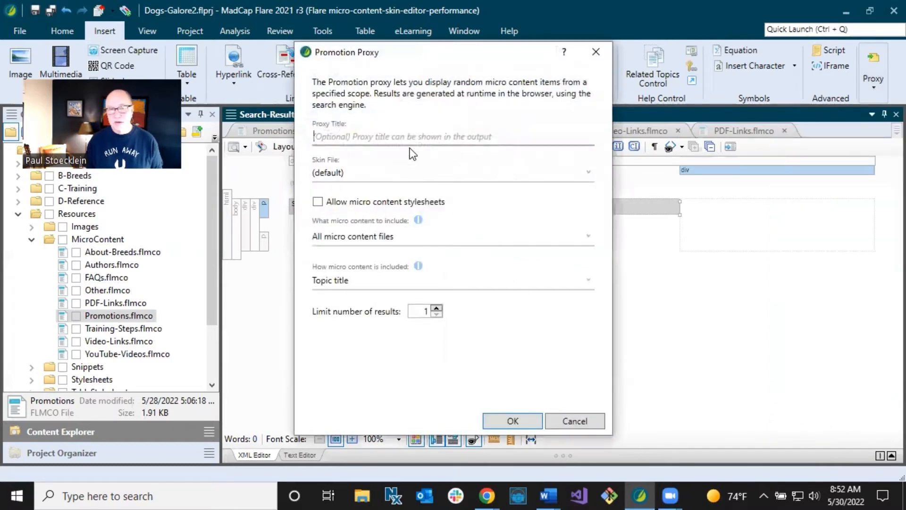
click(381, 236)
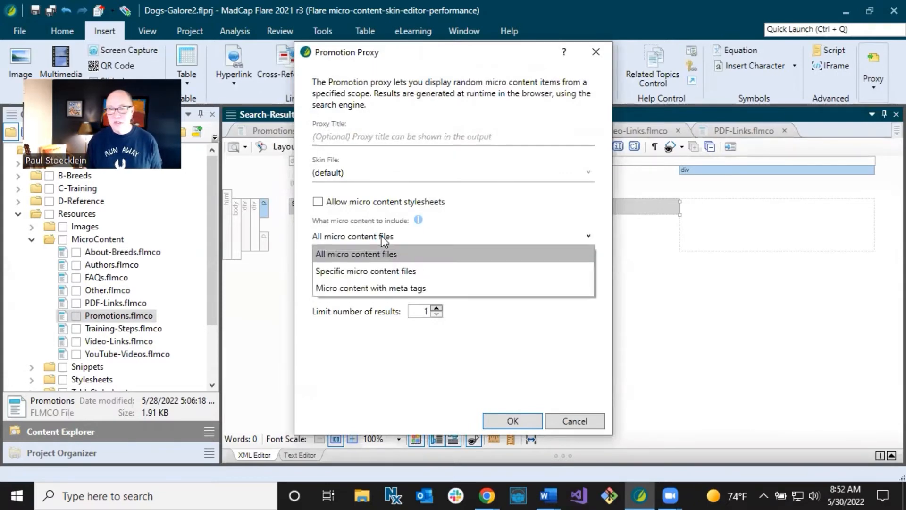
click(372, 271)
click(371, 265)
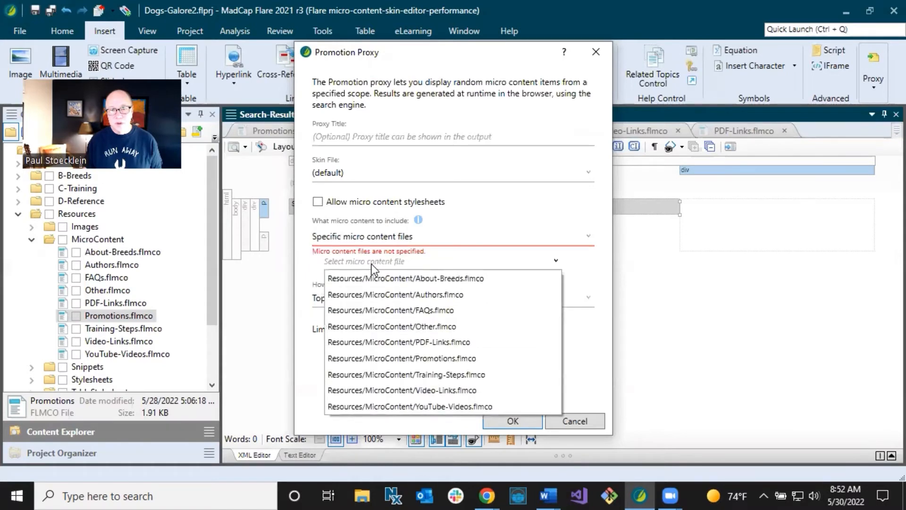
click(397, 359)
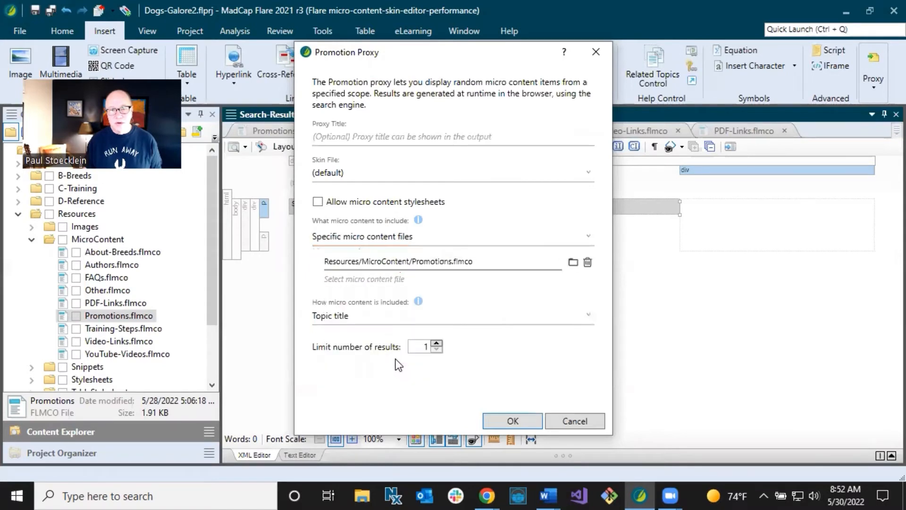
click(379, 315)
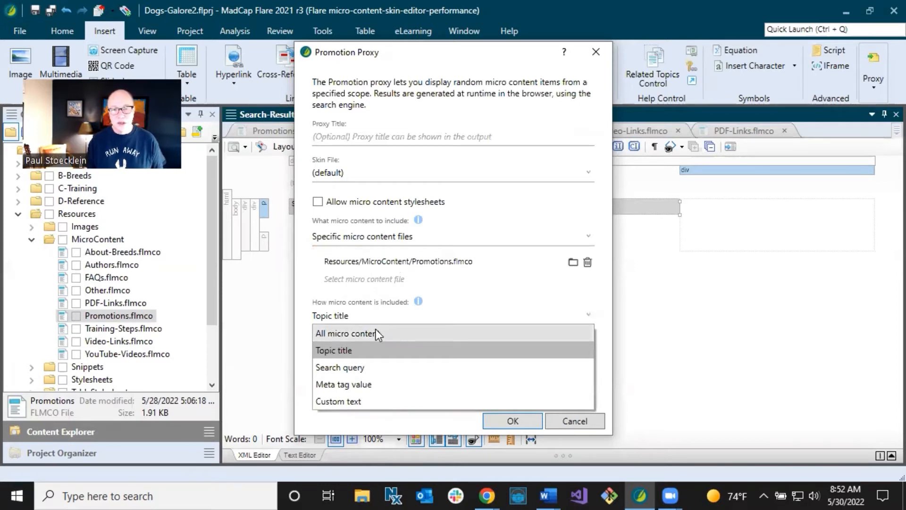
click(384, 333)
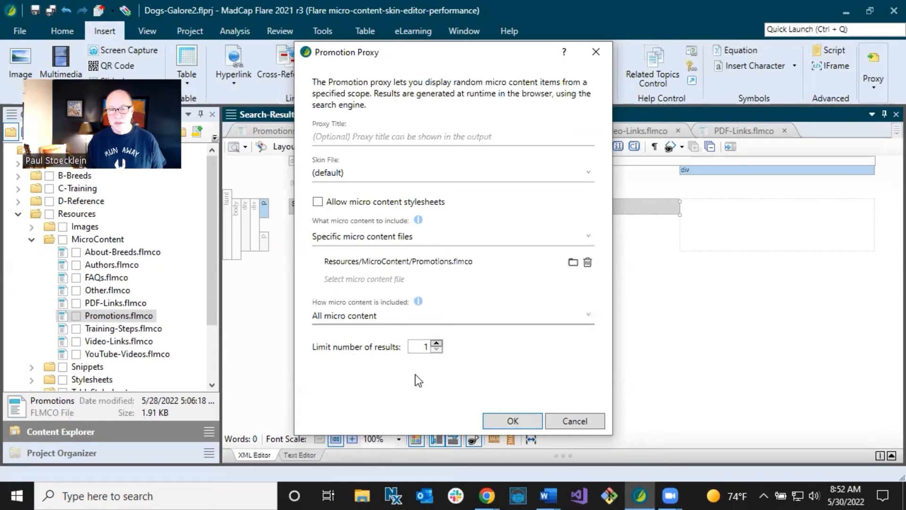
click(513, 420)
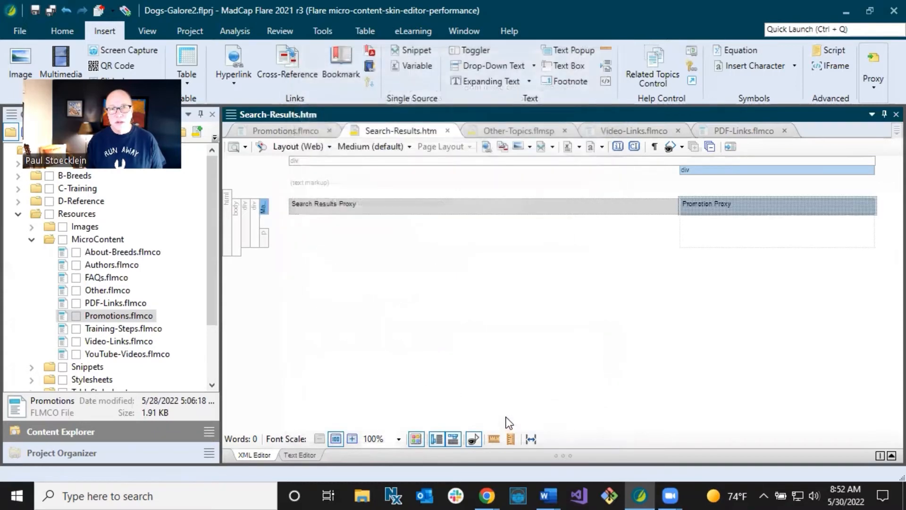
Save all open files, build the primary target, and bring up the Other-Topics template page.
click(55, 13)
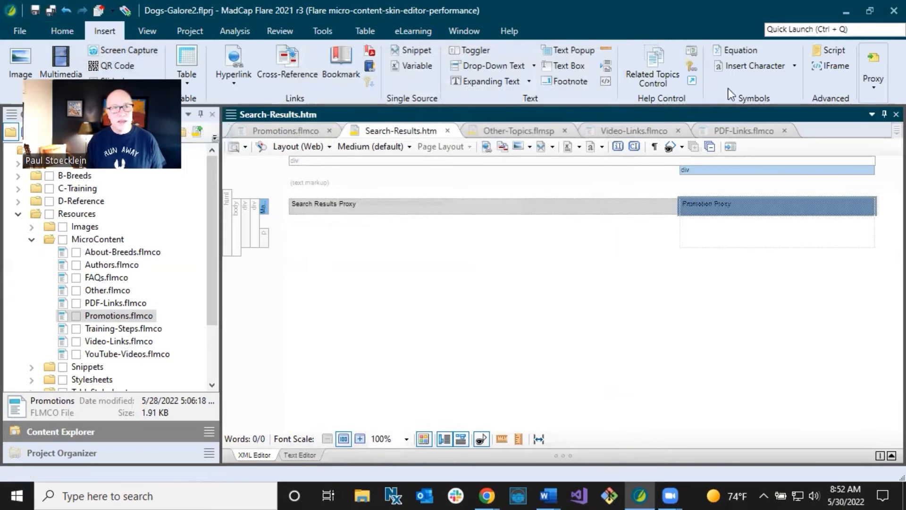
click(189, 30)
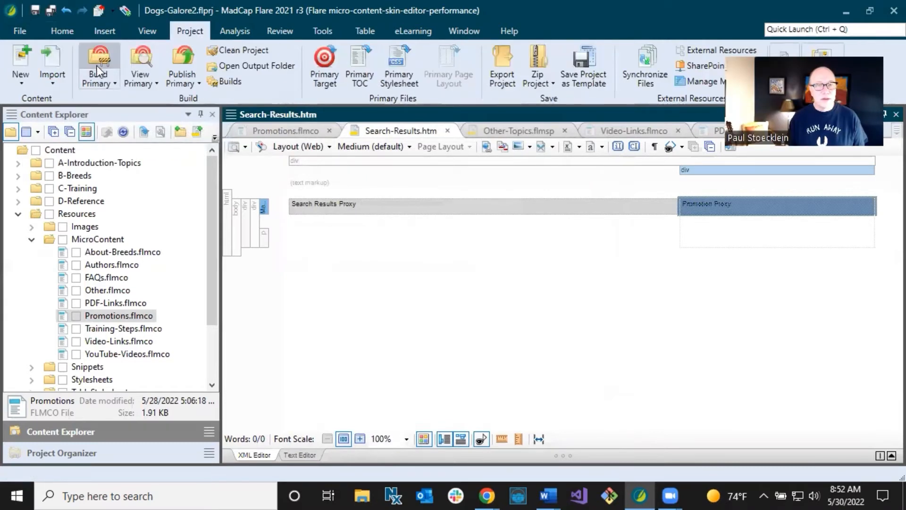
click(97, 61)
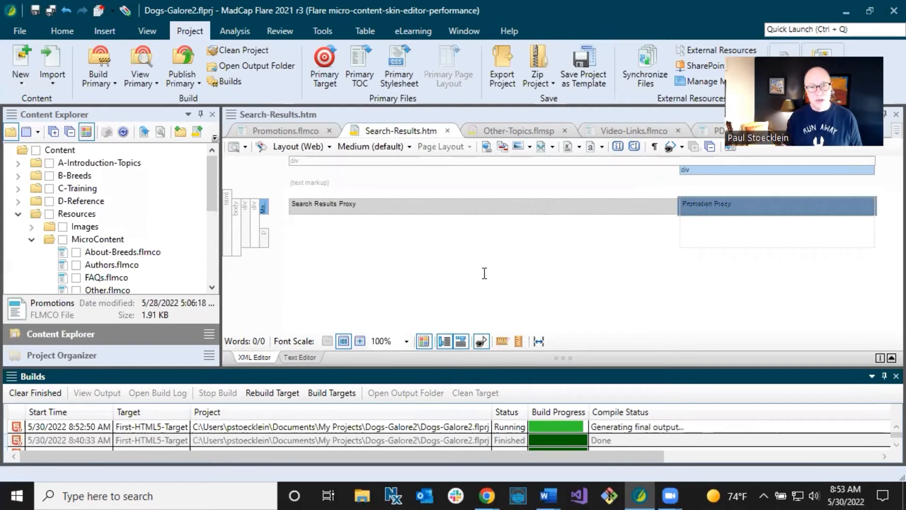
click(514, 131)
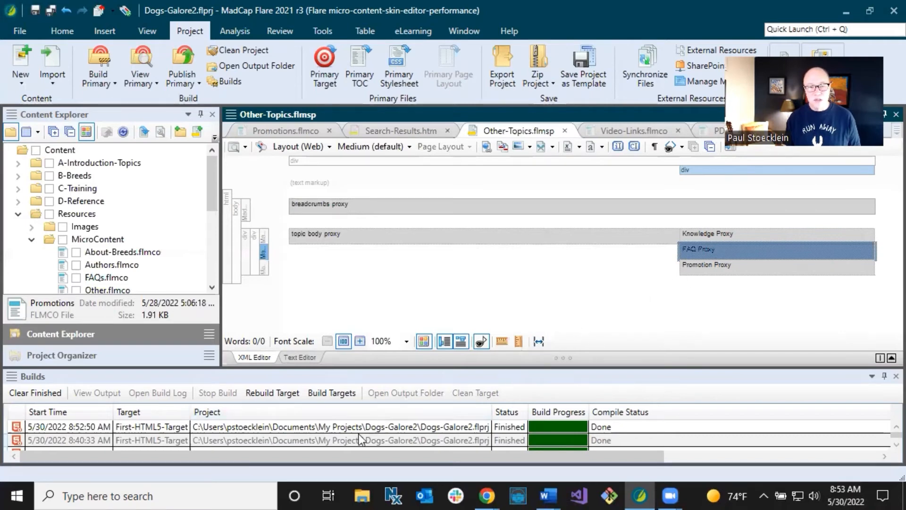
Open the output of the latest First-HTML5-Target build and search the site for "dog".
click(344, 427)
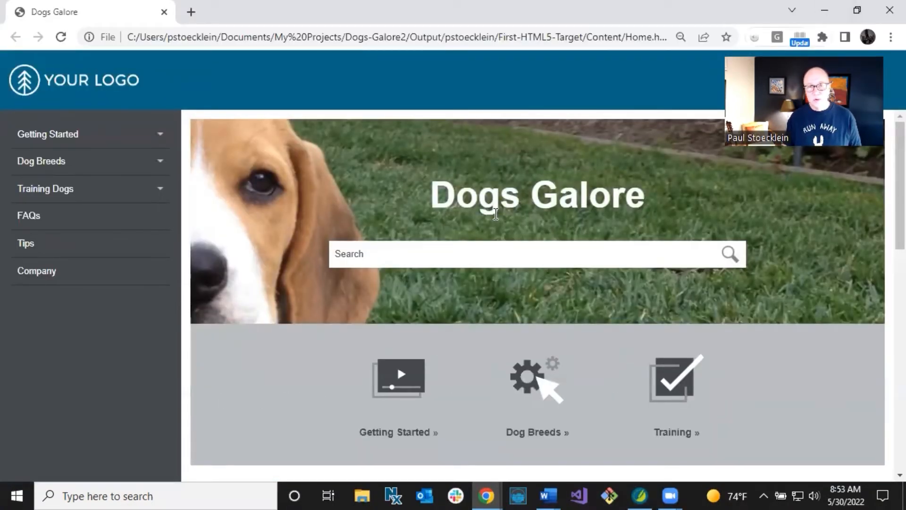
click(412, 253)
text(dog)
key(Return)
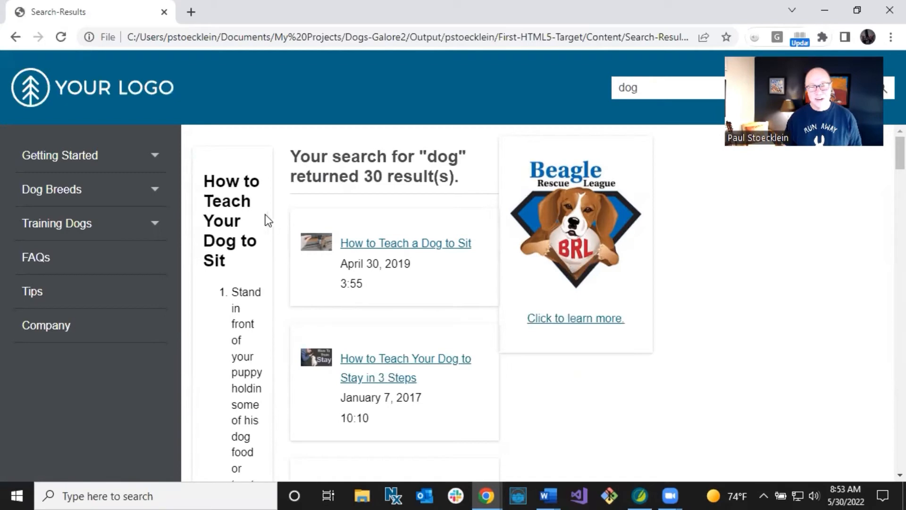
Examine the custom search results page, comparing the micro content, video links, topic results and promotion columns.
scroll(267, 233, down, 9)
scroll(267, 234, up, 9)
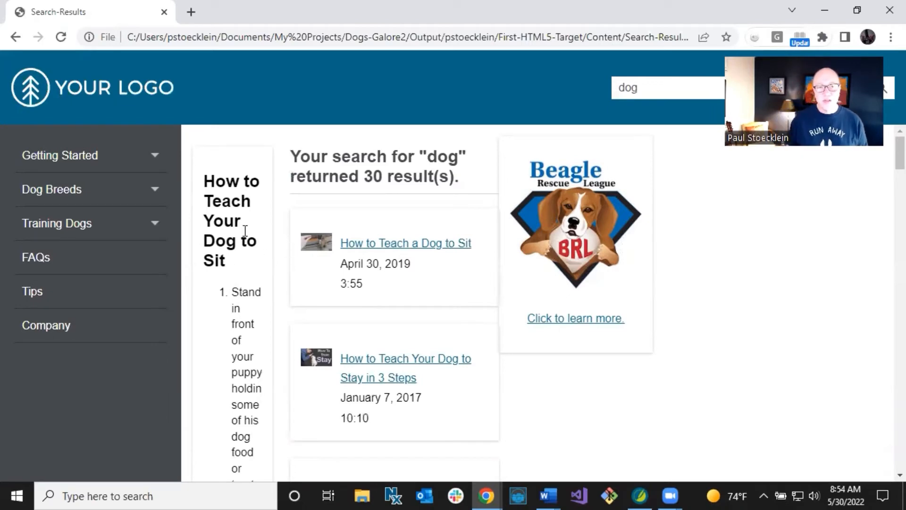
scroll(245, 231, down, 6)
scroll(245, 231, up, 6)
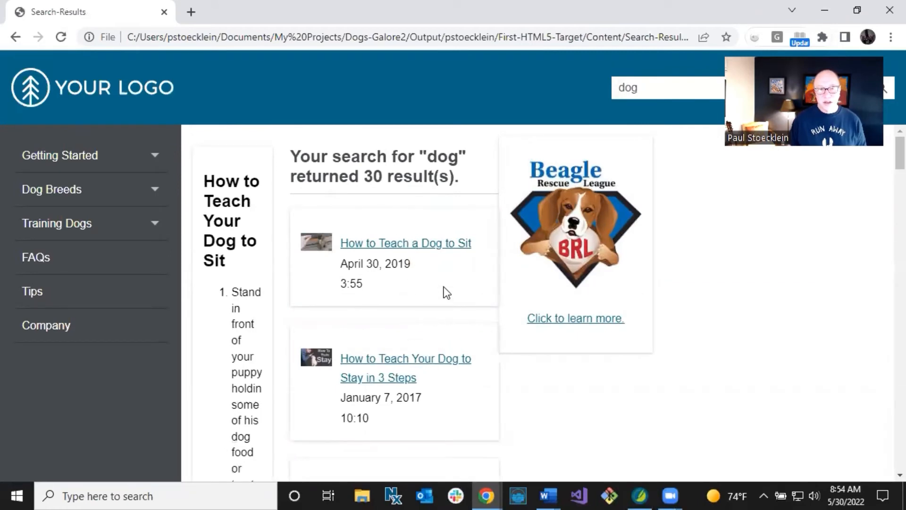
scroll(444, 287, down, 4)
scroll(444, 292, up, 4)
scroll(431, 282, down, 4)
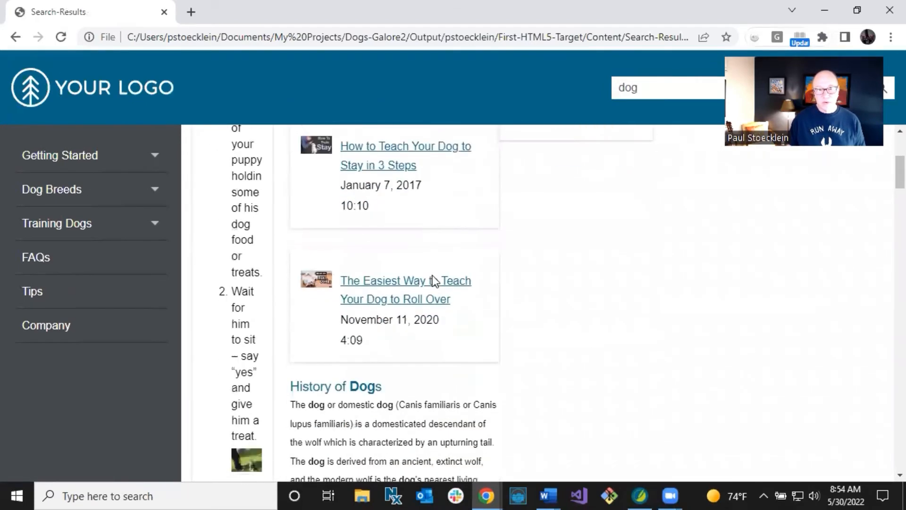
scroll(434, 282, up, 4)
scroll(434, 282, down, 6)
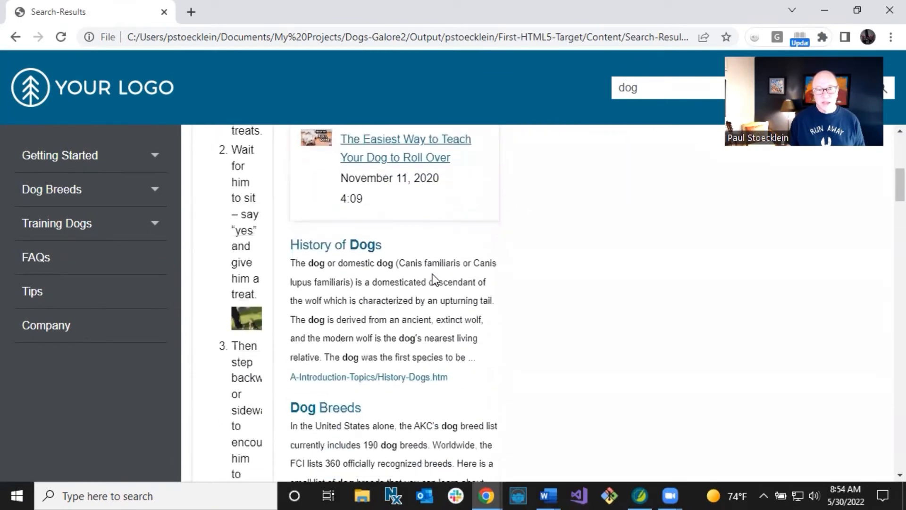
scroll(434, 280, down, 2)
scroll(434, 280, up, 1)
scroll(382, 228, down, 1)
scroll(381, 228, down, 8)
scroll(382, 228, up, 15)
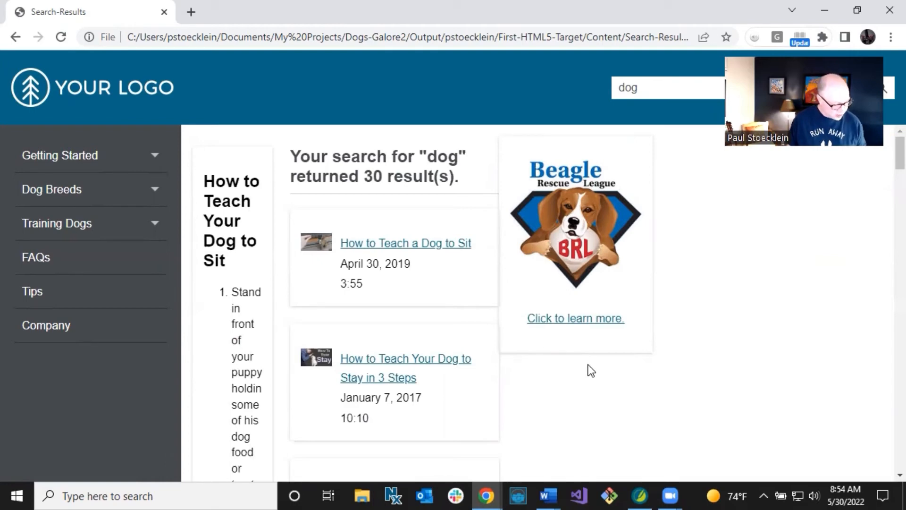
Reload the search results page repeatedly to check which promotion is displayed each time.
key(F5)
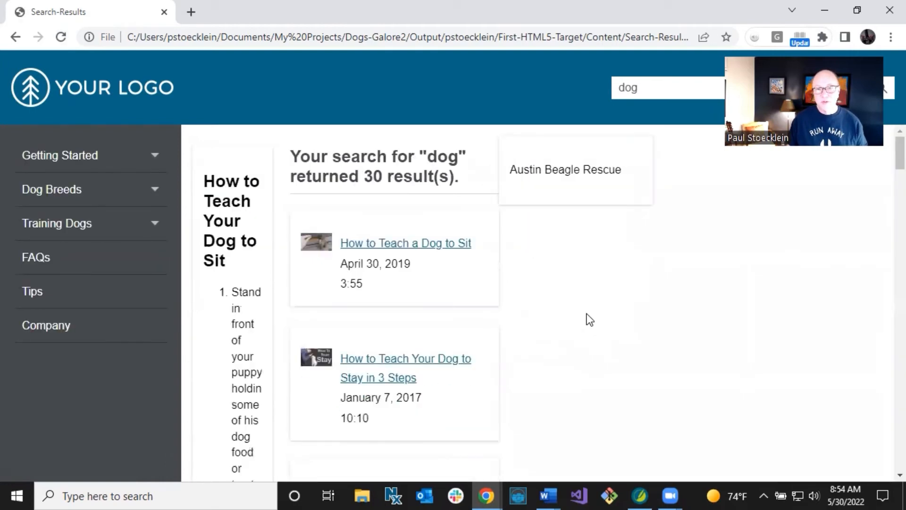
key(F5)
key(F5)
key(F5)
key(F5)
key(F5)
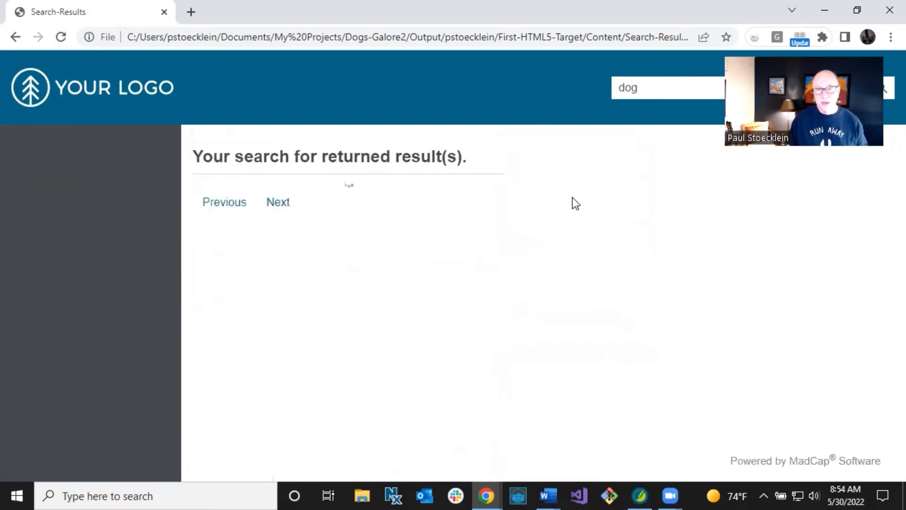
key(F5)
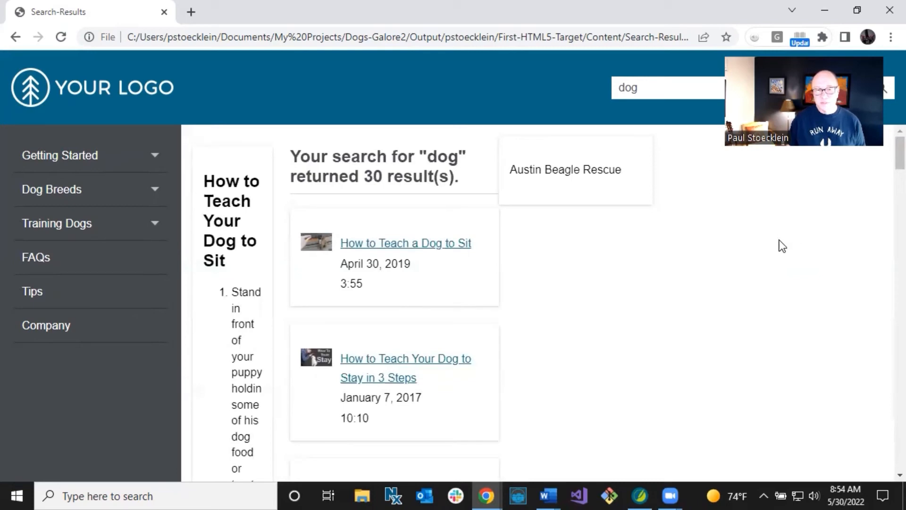
Switch back to Flare, close the Builds pane, and collapse the MicroContent folder to reach the template pages.
key(alt+Tab)
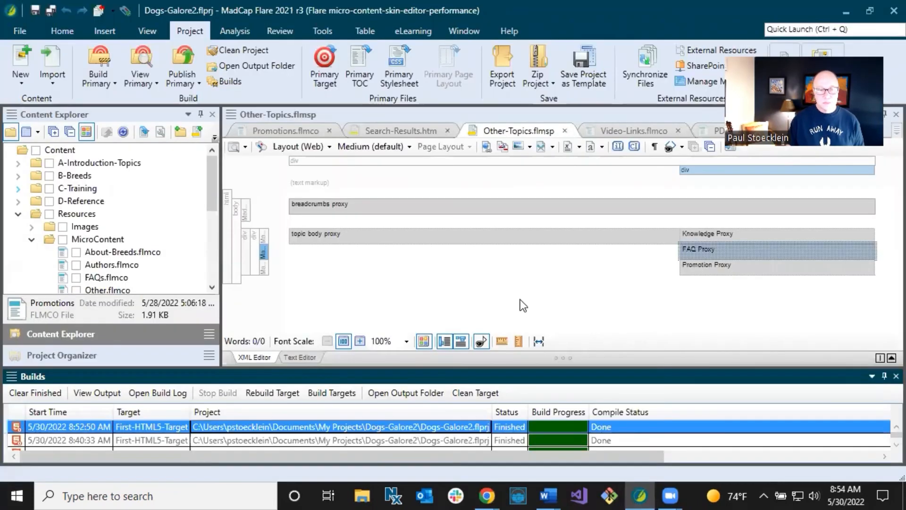
click(896, 377)
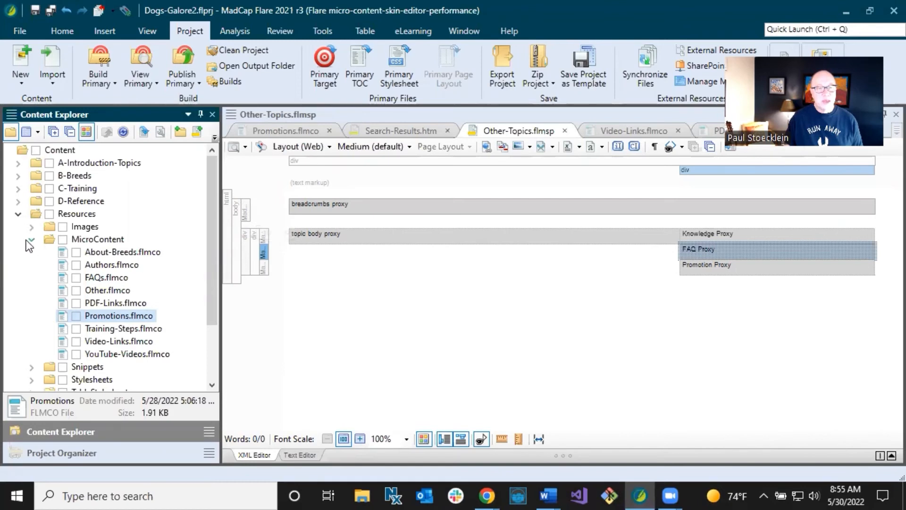
click(17, 213)
click(18, 214)
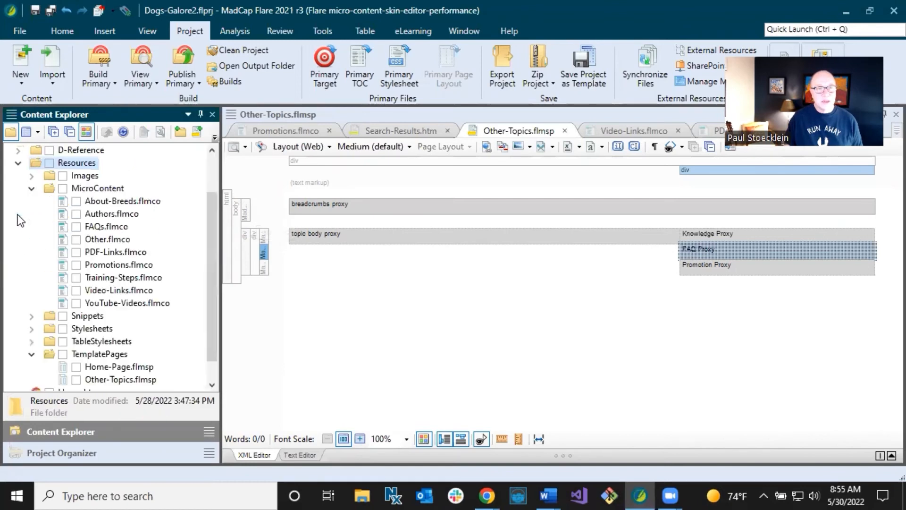
click(31, 189)
click(136, 304)
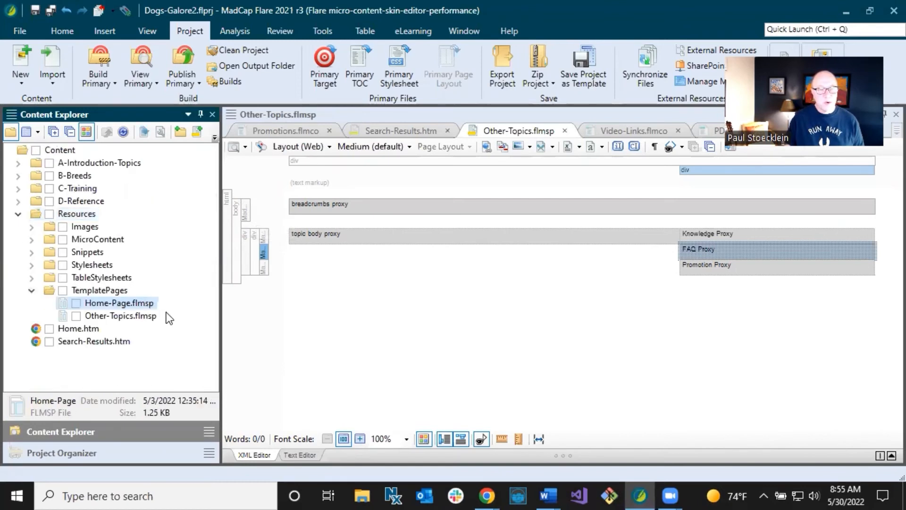
click(134, 315)
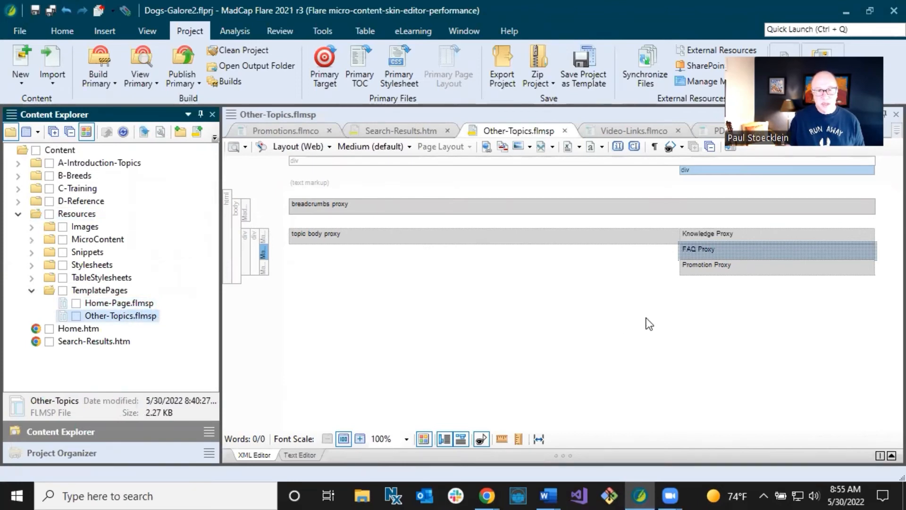
Add a new template page named Search-Results to the TemplatePages folder, based on the TemplatePage.flmsp factory template.
click(99, 291)
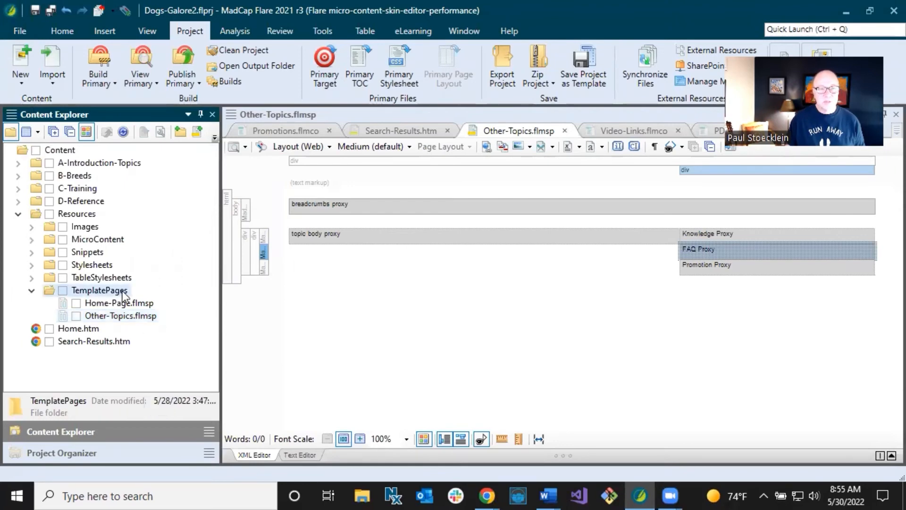
right_click(118, 293)
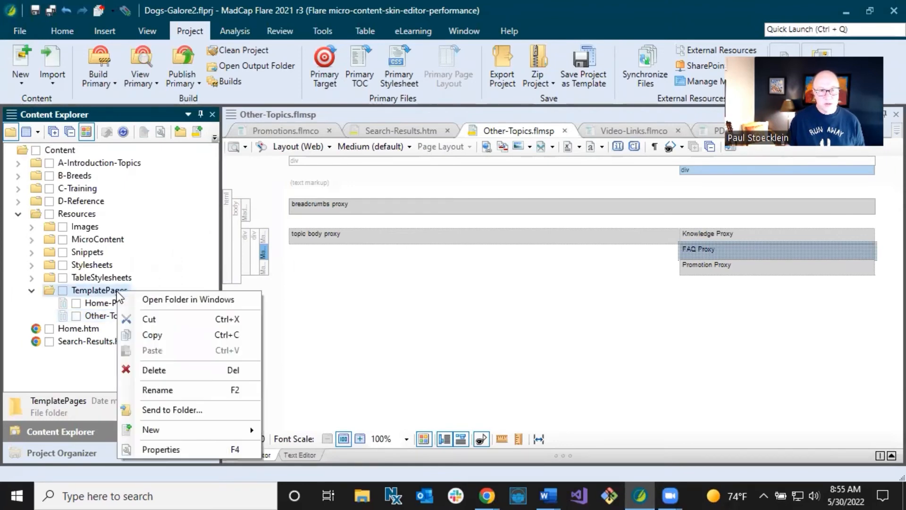
mouse_move(150, 434)
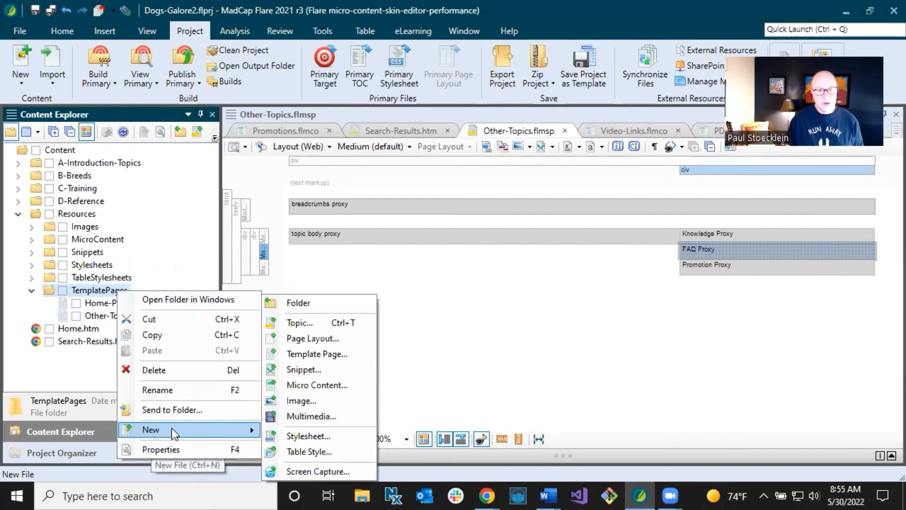
click(307, 354)
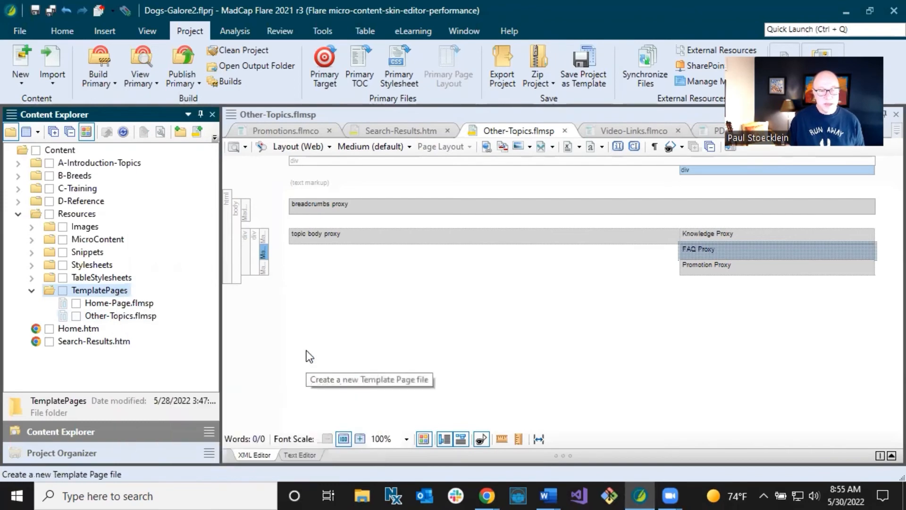
click(256, 368)
drag(262, 368, 208, 375)
click(227, 371)
click(255, 368)
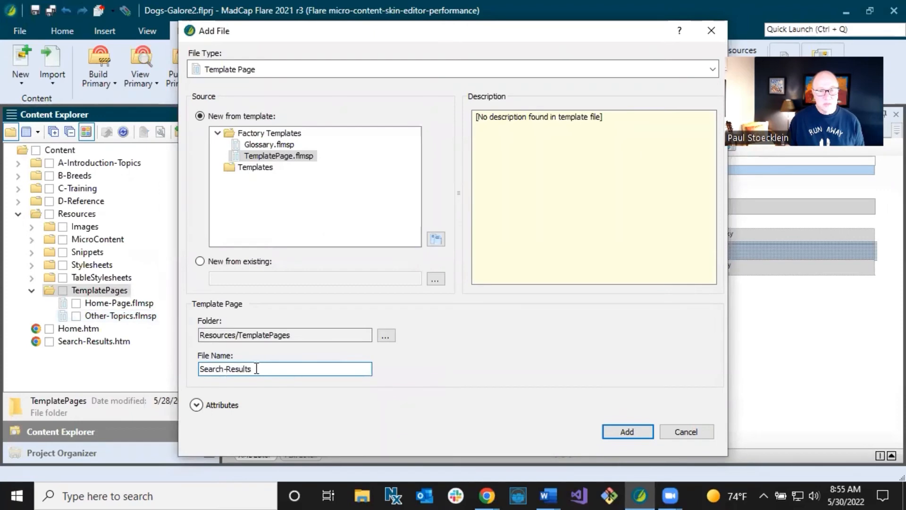
click(626, 432)
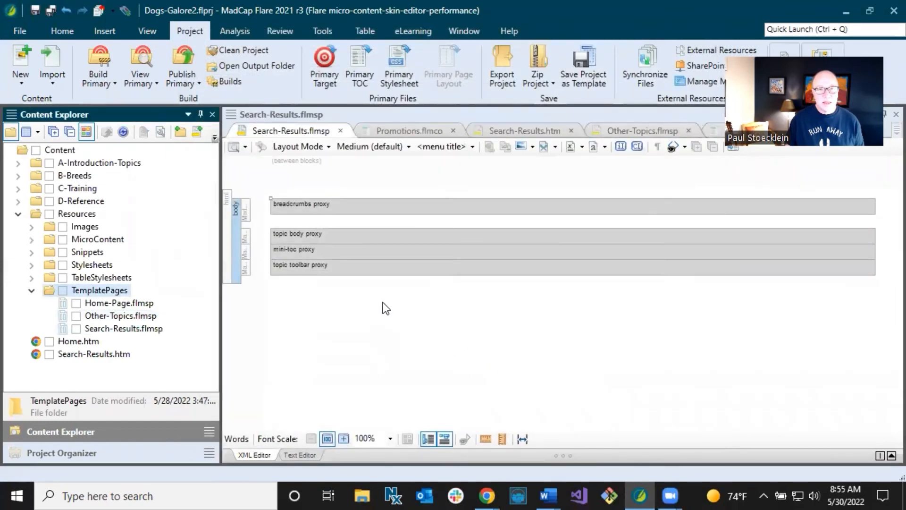
right_click(120, 295)
mouse_move(179, 433)
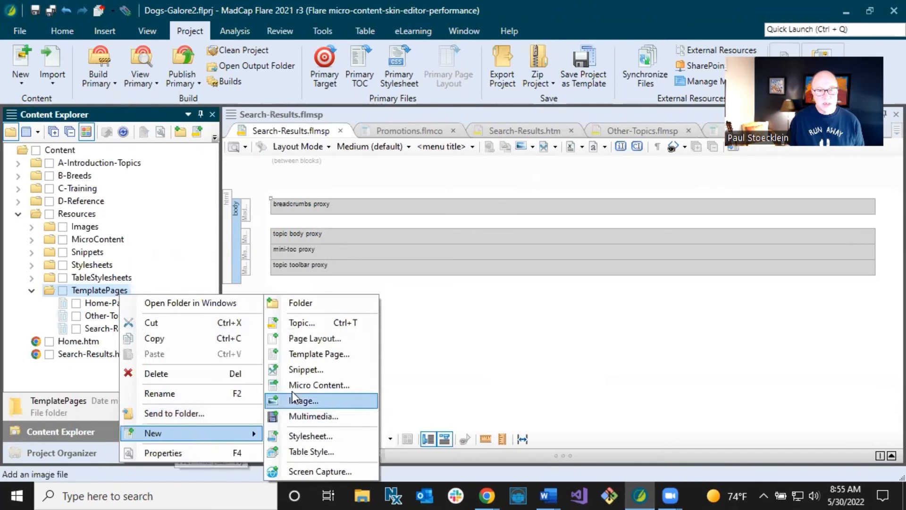
click(302, 355)
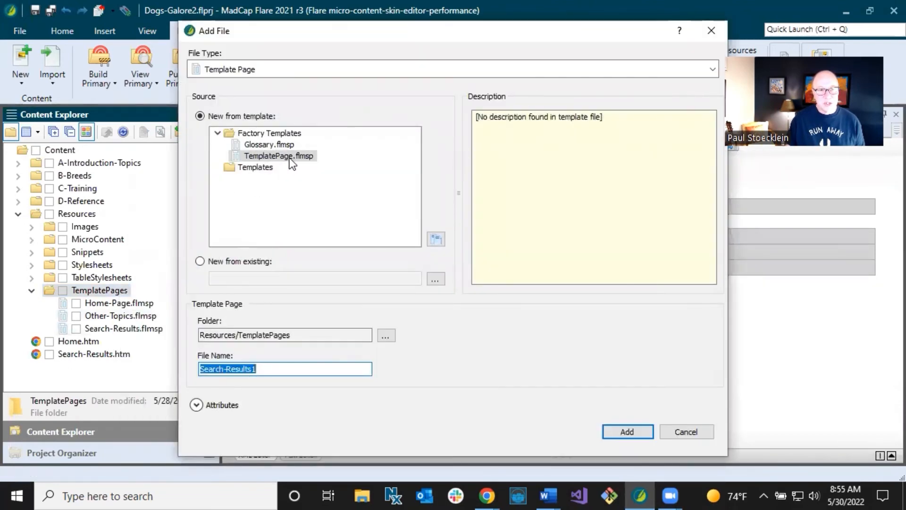
click(684, 431)
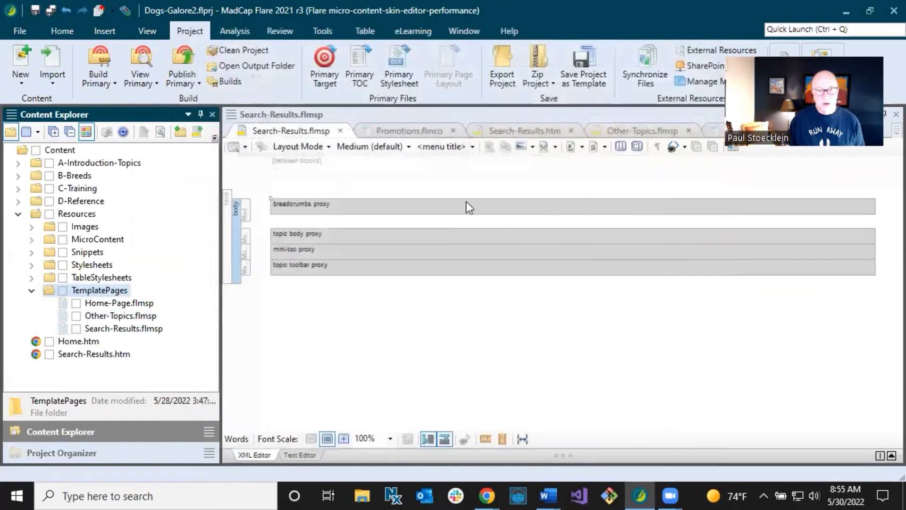
Delete the breadcrumbs, mini-toc and topic toolbar proxies from the Search-Results template page, keeping the topic body proxy, and save and close it.
right_click(333, 208)
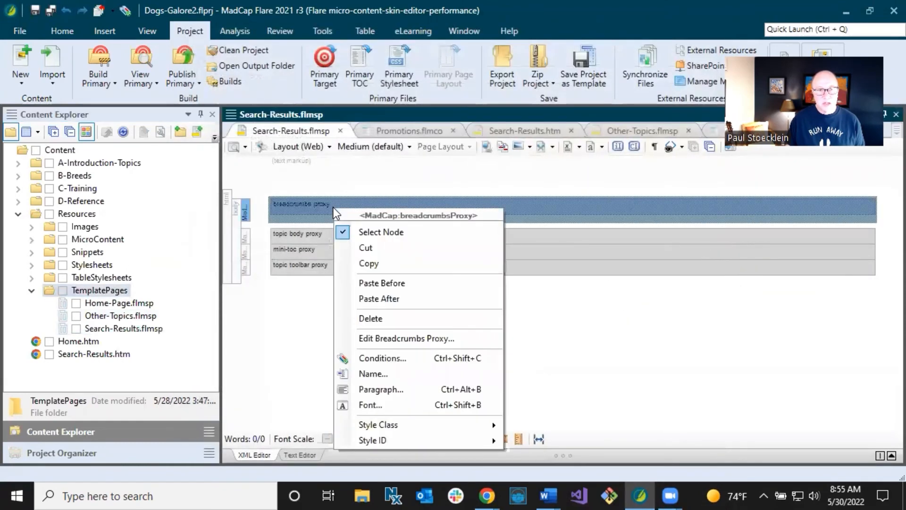
click(371, 319)
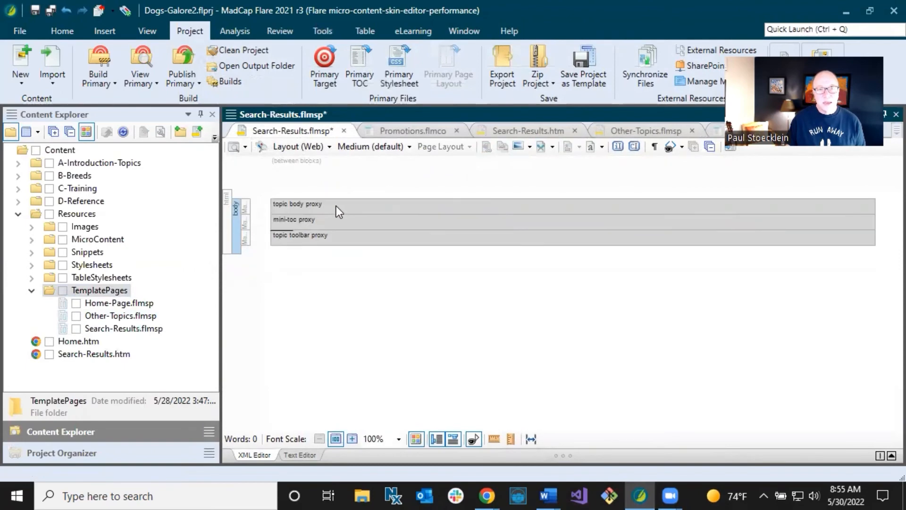
right_click(319, 223)
click(363, 332)
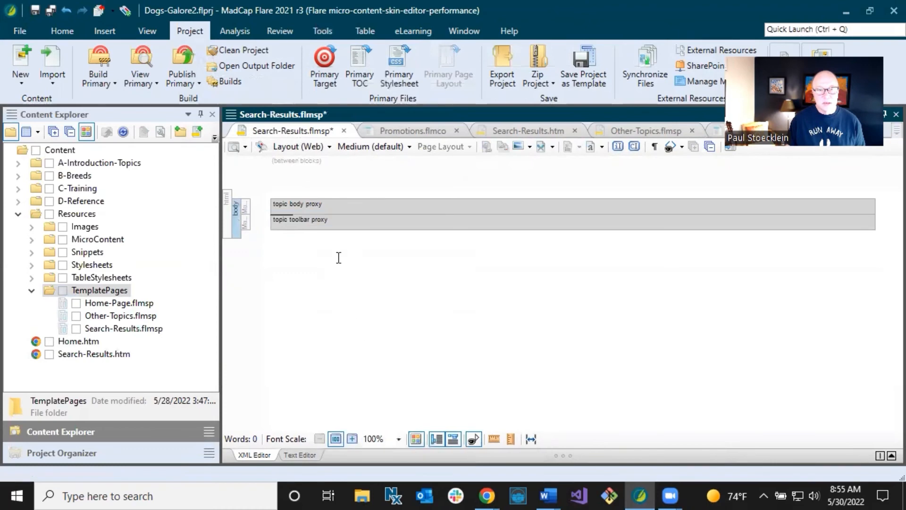
right_click(332, 225)
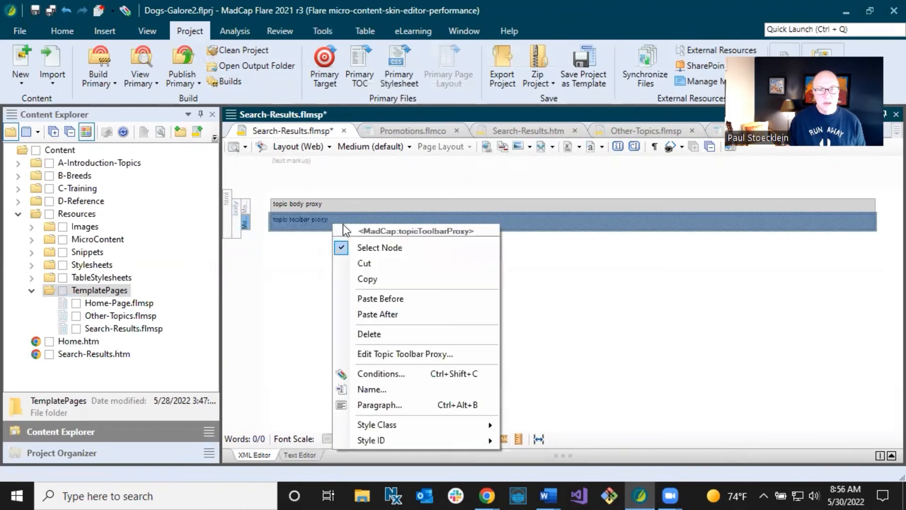
click(380, 332)
click(52, 15)
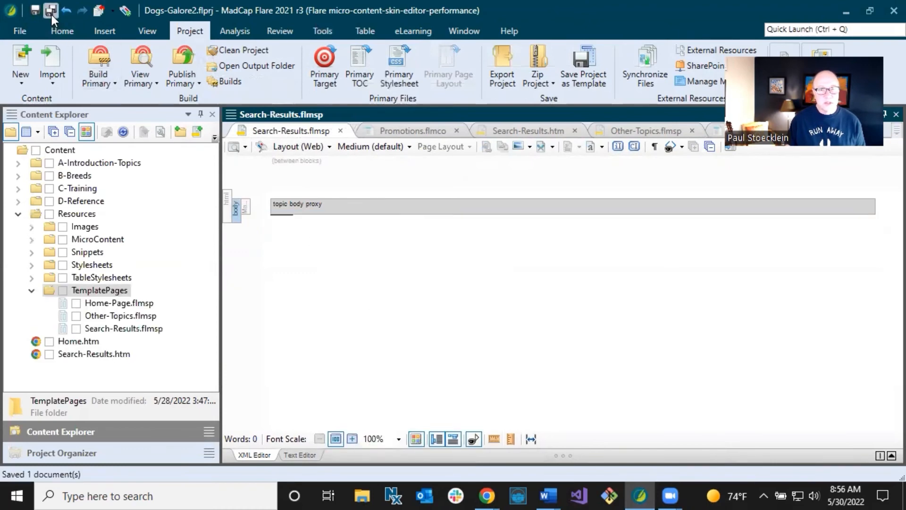
click(341, 131)
Assign the Search-Results template page to the Search-Results.htm topic and exclude the topic from the full-text search database.
click(116, 351)
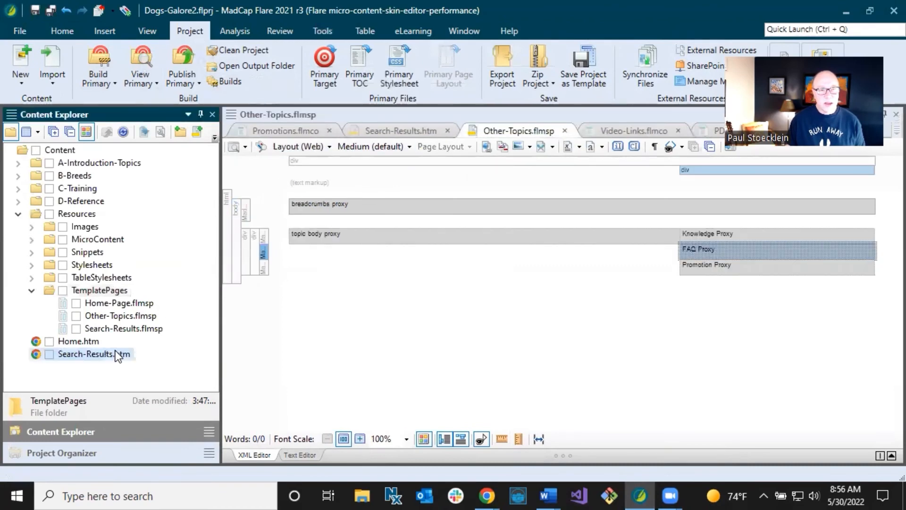
right_click(115, 351)
click(179, 433)
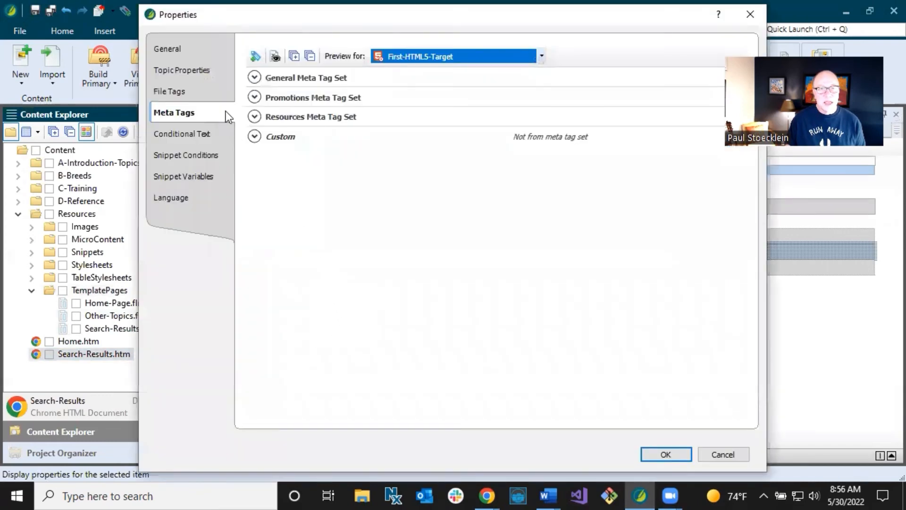
click(205, 69)
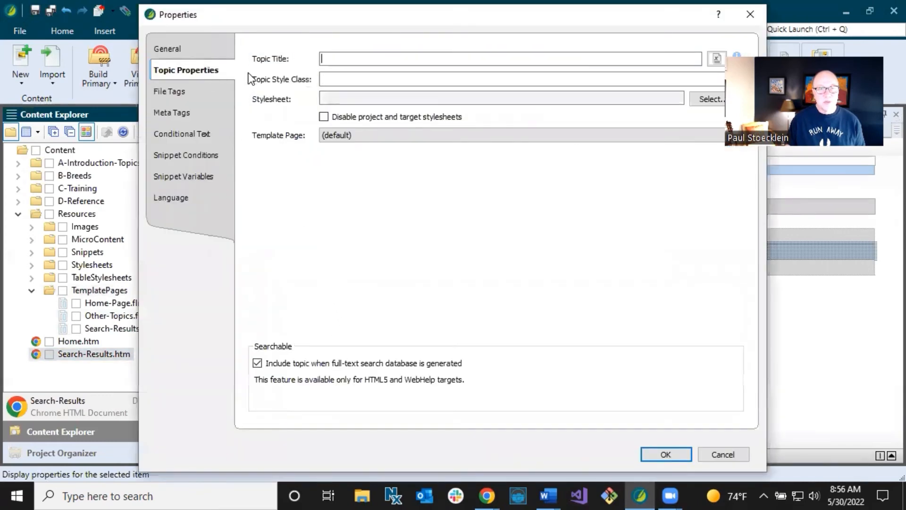
click(356, 135)
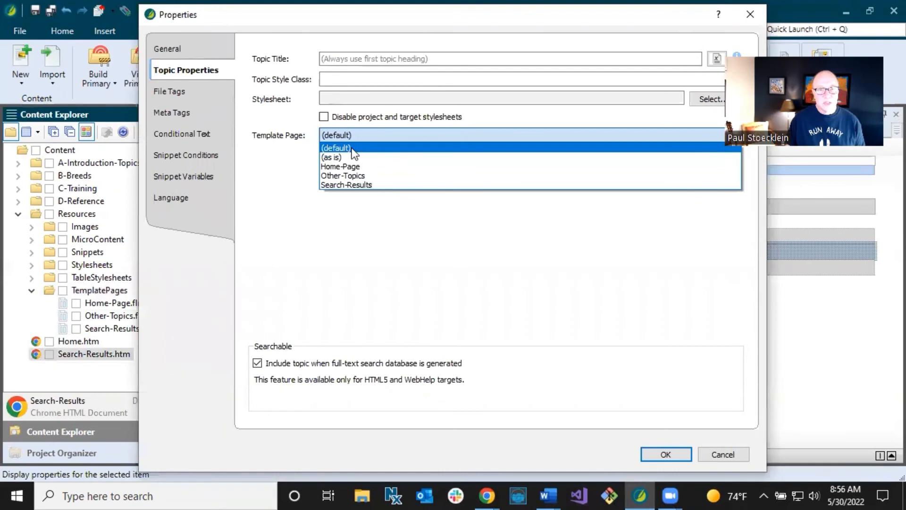
click(366, 185)
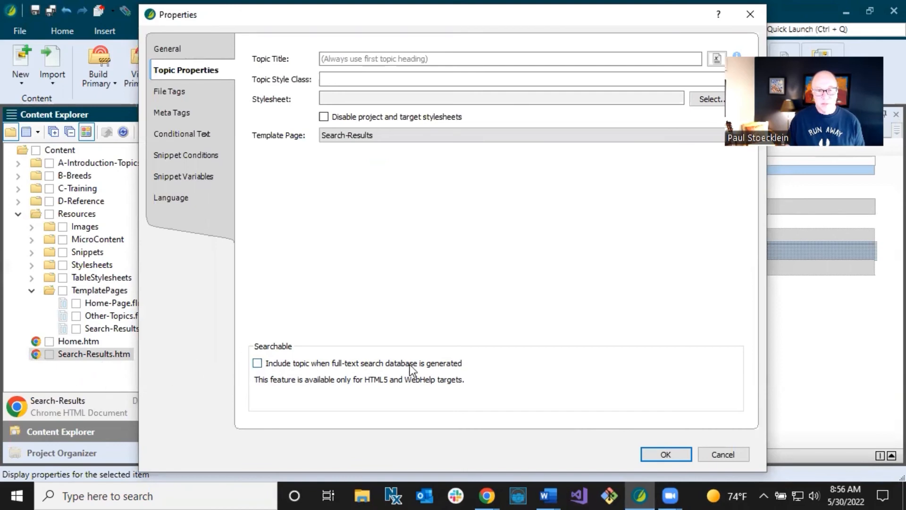
click(663, 454)
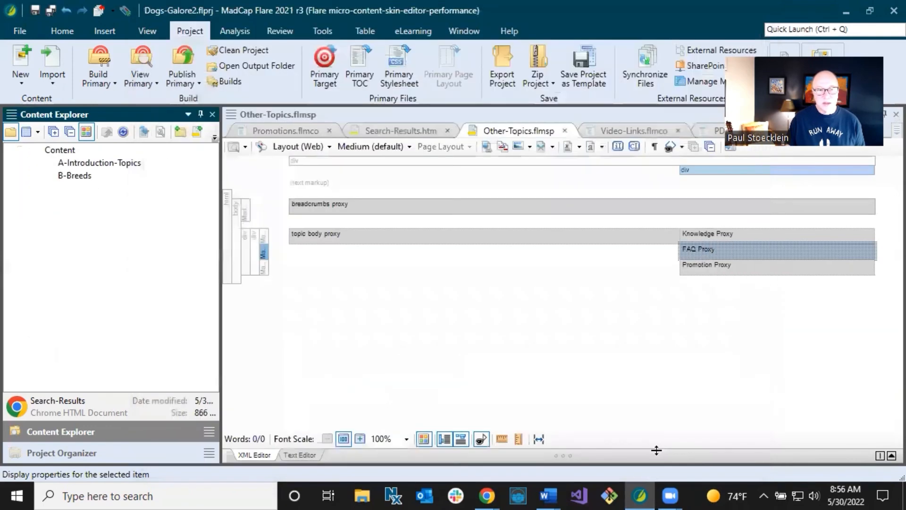
Save all files, build the primary First-HTML5-Target, and open its finished output in the browser.
click(486, 350)
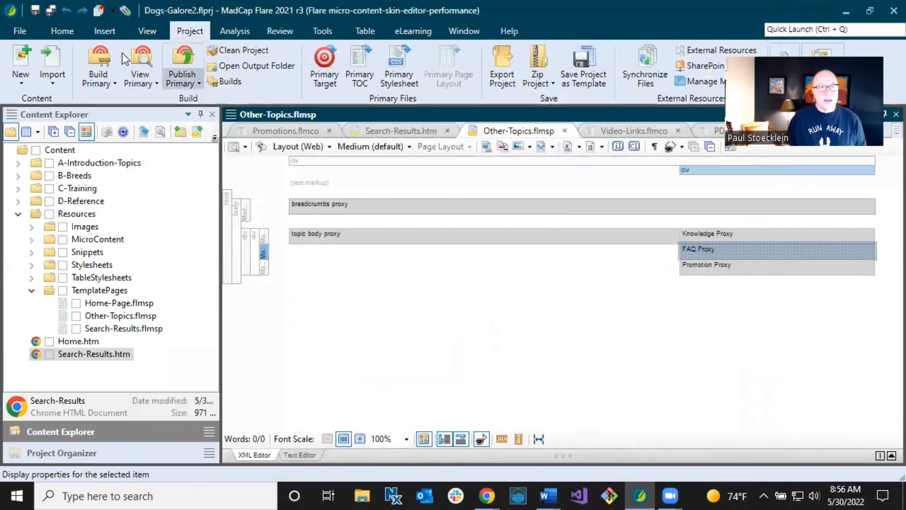
click(53, 13)
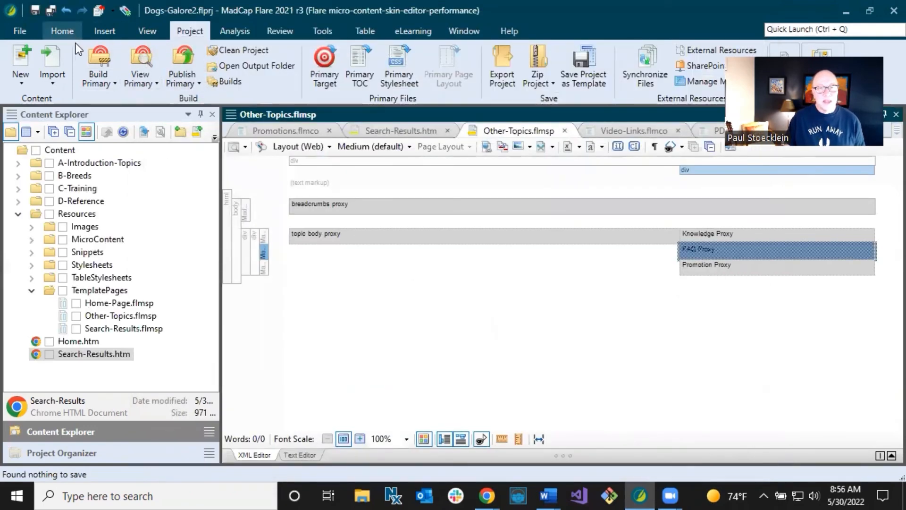
click(97, 81)
click(106, 96)
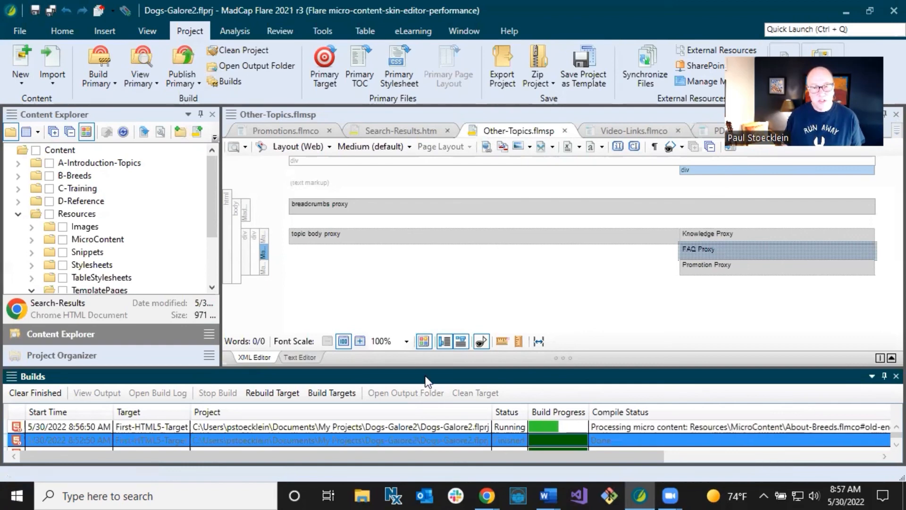
double_click(395, 426)
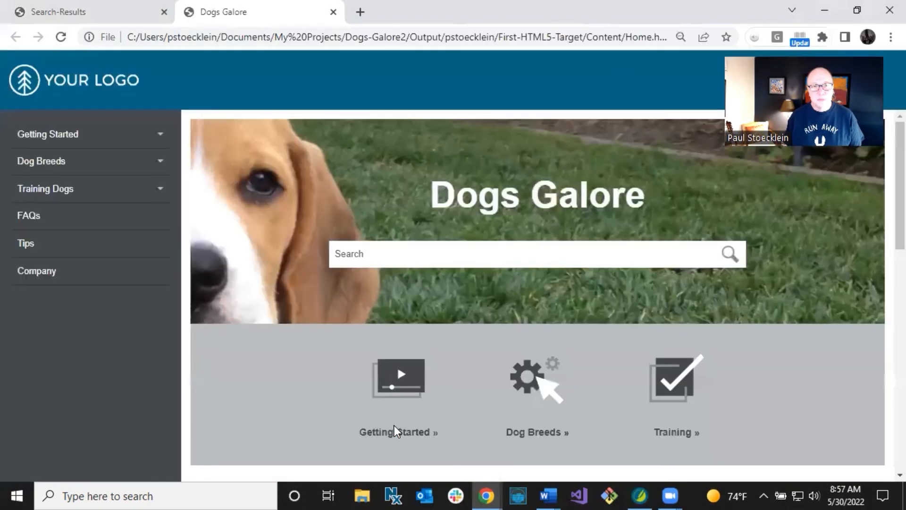
Search the Dogs Galore output for "dog" and reload the results page several times to check its layout and promotion.
click(371, 253)
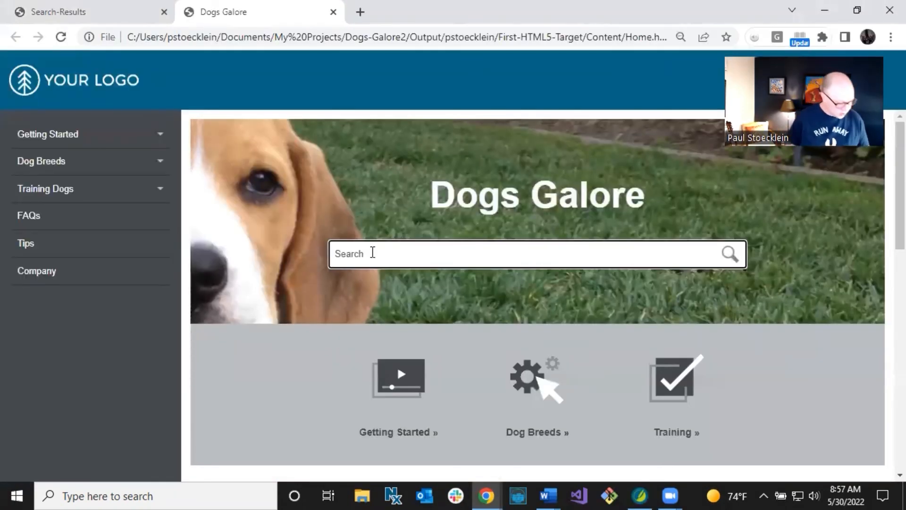
text(dog)
key(Return)
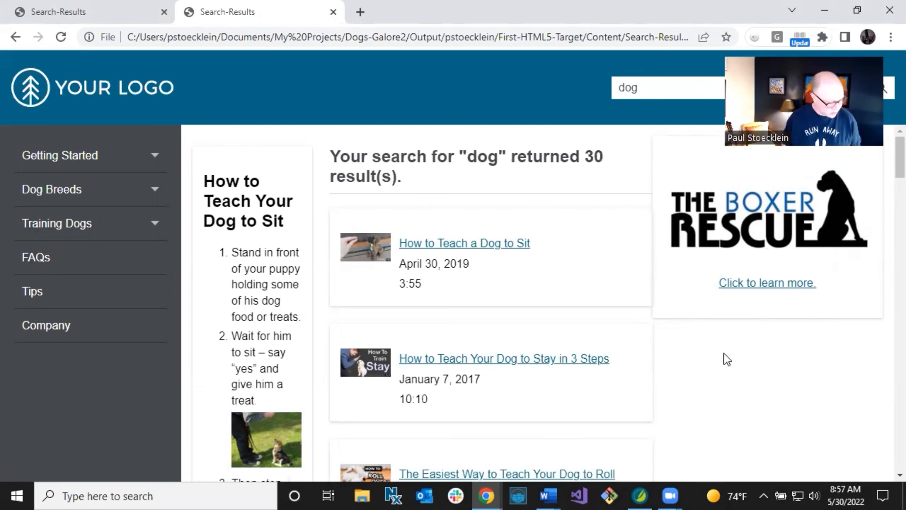
key(F5)
key(F5)
key(F5)
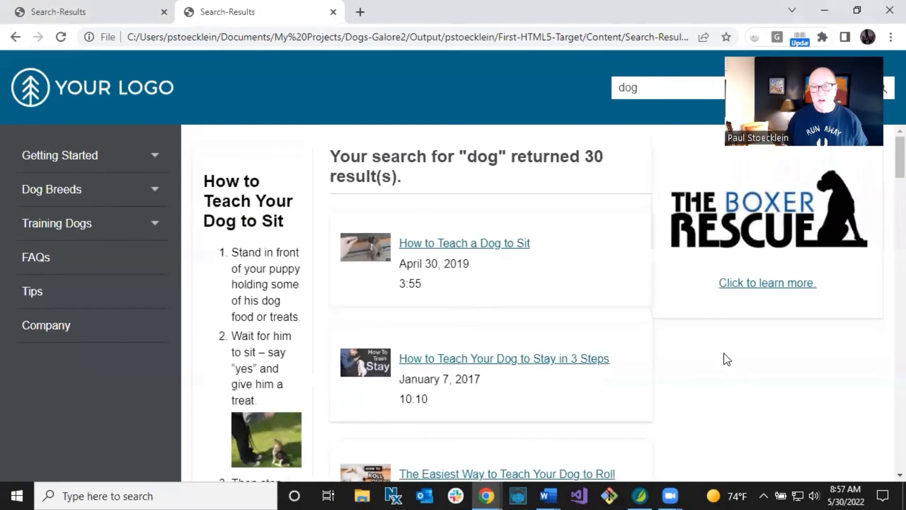